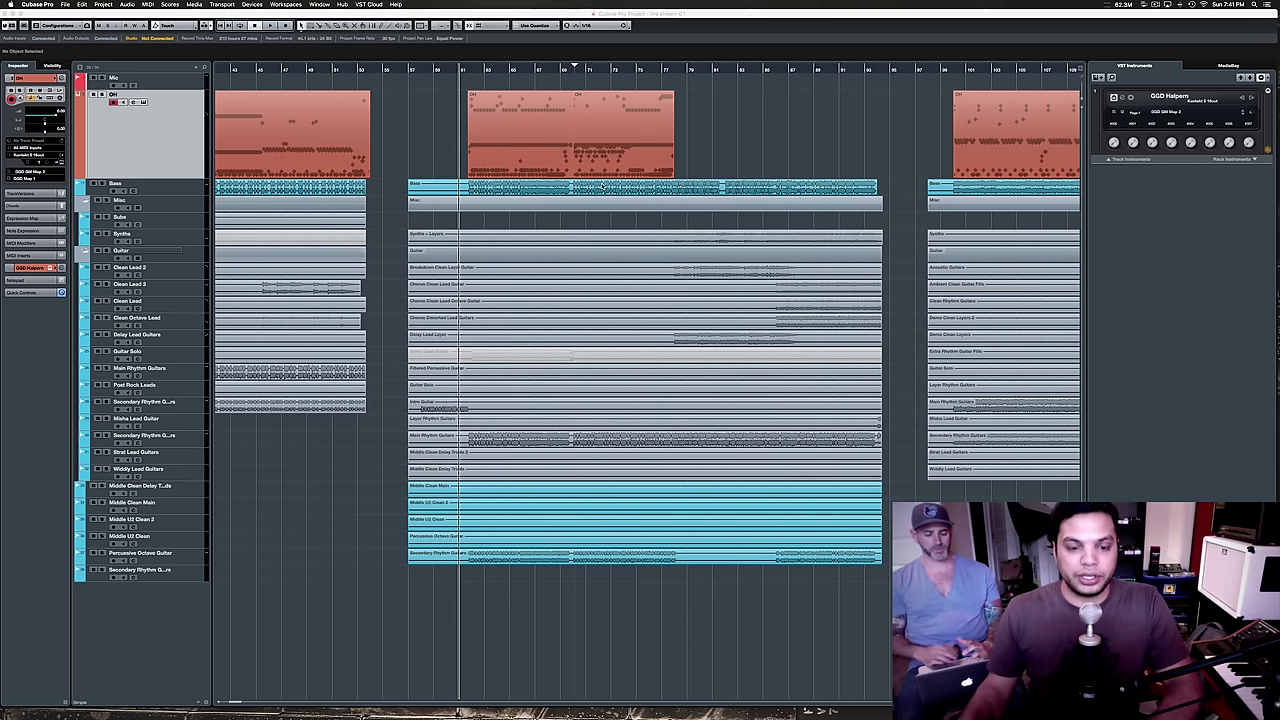
Open the MixConsole, move it lower on screen, and select the Drums and Para Comp channels.
{"action": "key", "text": "F3"}
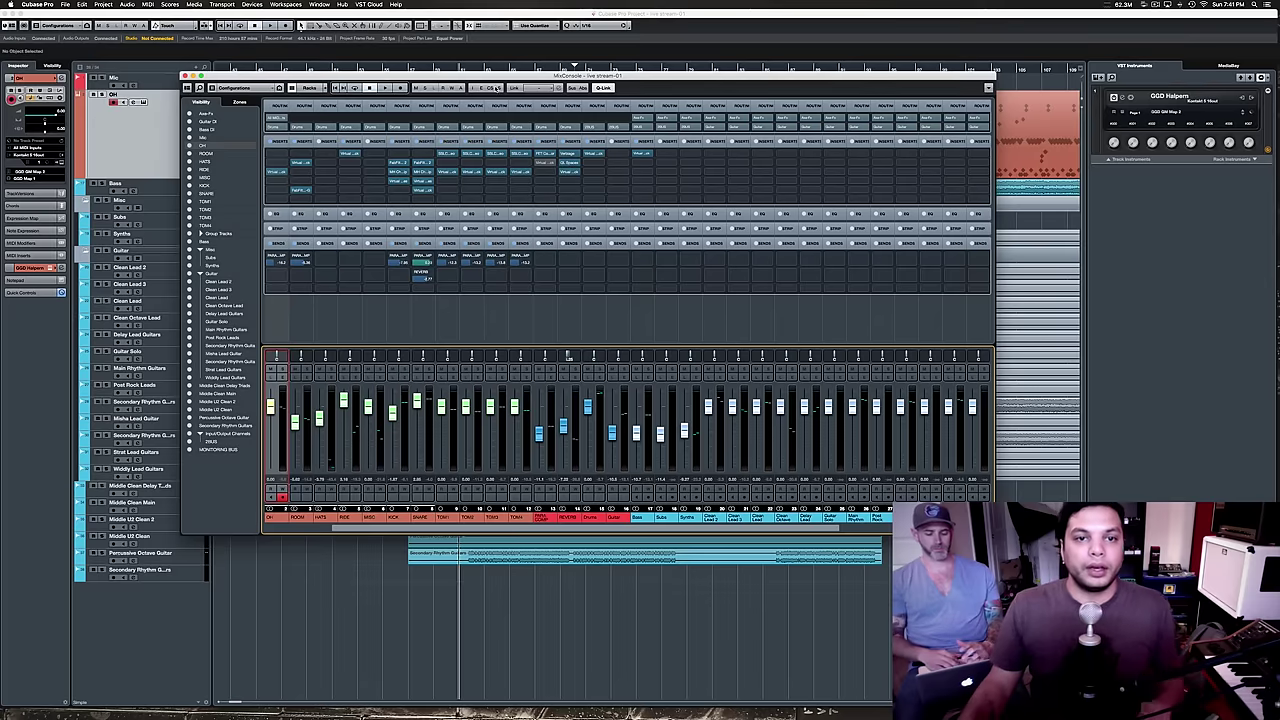
{"action": "left_click_drag", "start_coordinate": [512, 83], "coordinate": [528, 156]}
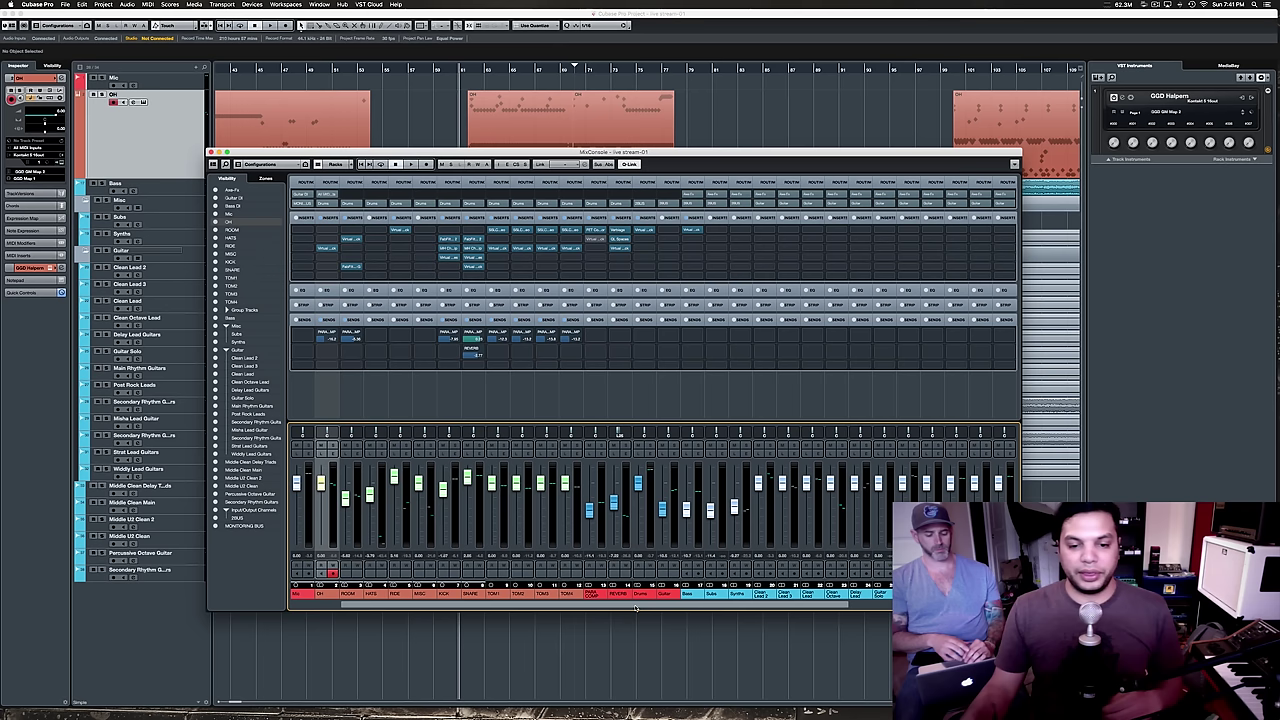
{"action": "scroll", "coordinate": [650, 498], "scroll_direction": "left", "scroll_amount": 1}
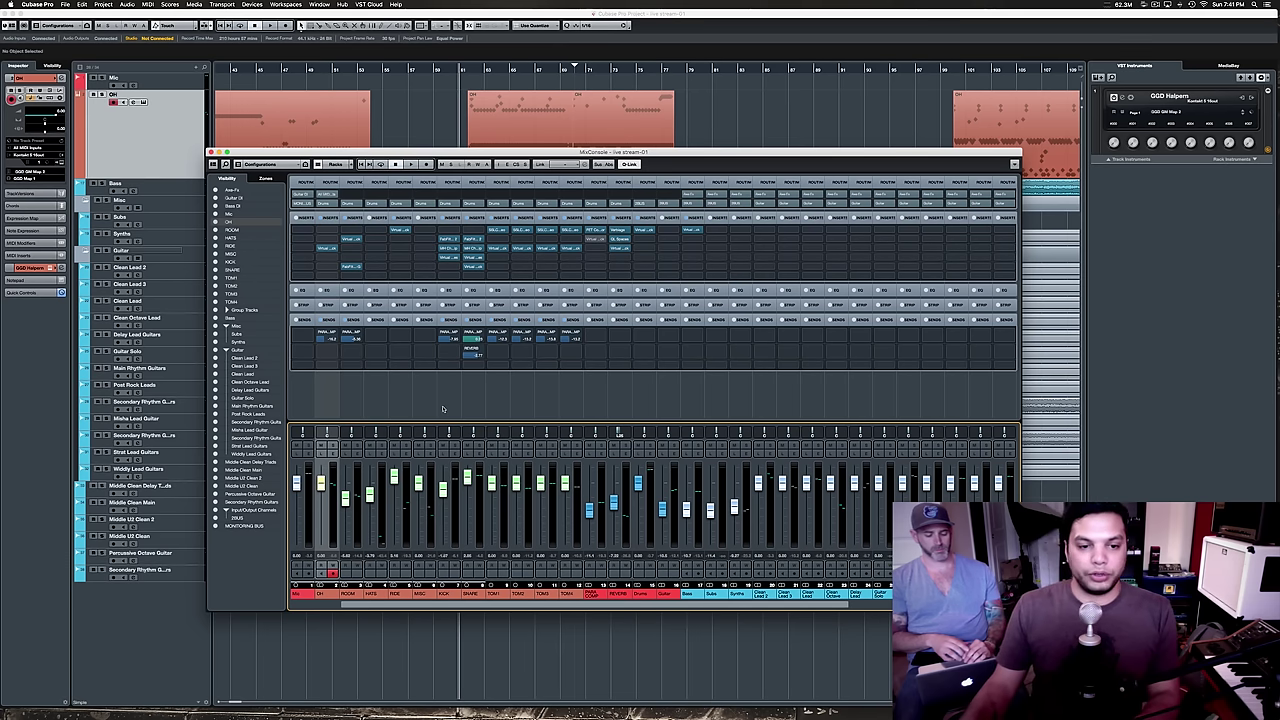
{"action": "left_click", "coordinate": [638, 409]}
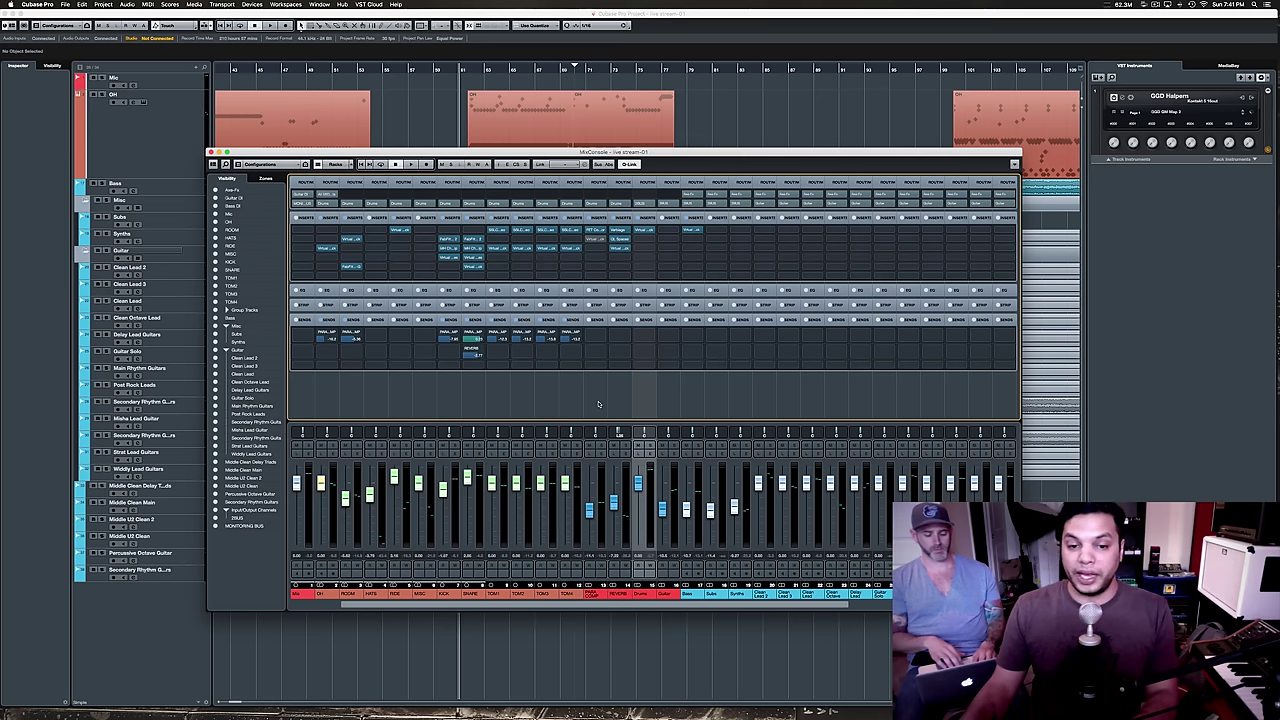
{"action": "left_click", "coordinate": [597, 404]}
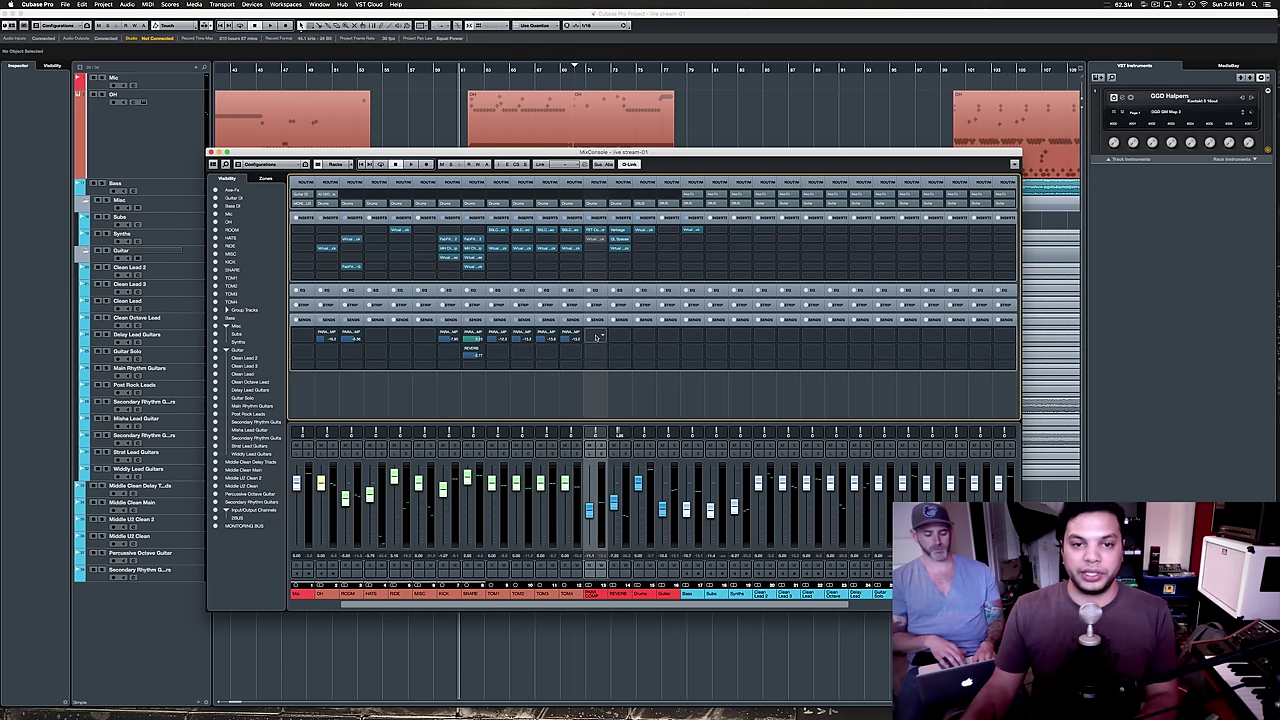
Open the Para Comp bus's Softube FET Compressor, review its settings, then close it.
{"action": "double_click", "coordinate": [593, 231]}
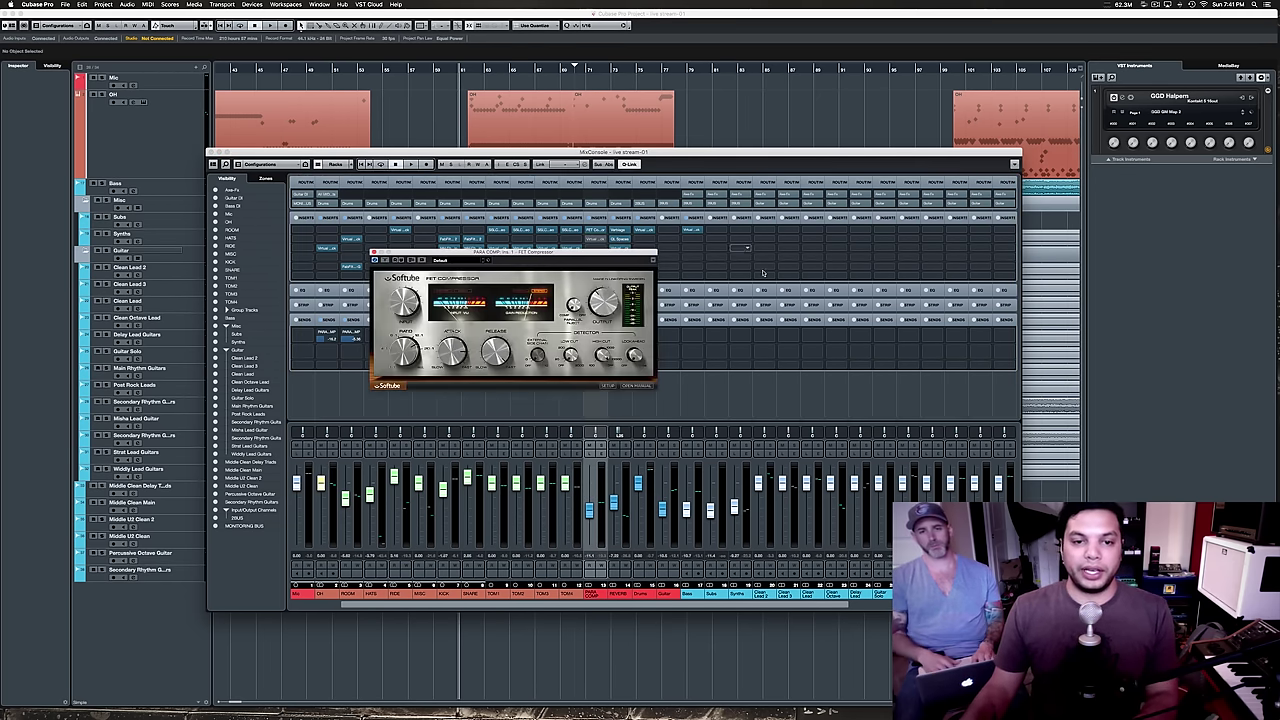
{"action": "left_click_drag", "start_coordinate": [497, 253], "coordinate": [568, 254]}
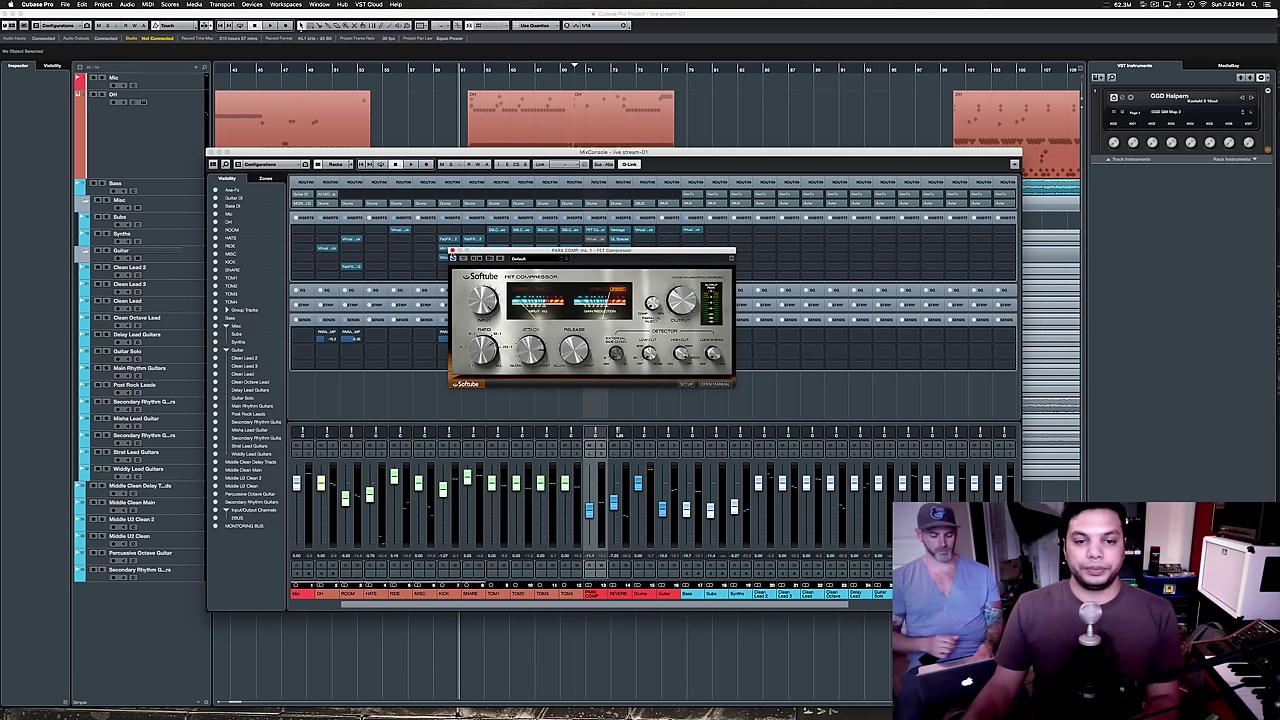
{"action": "left_click", "coordinate": [453, 258]}
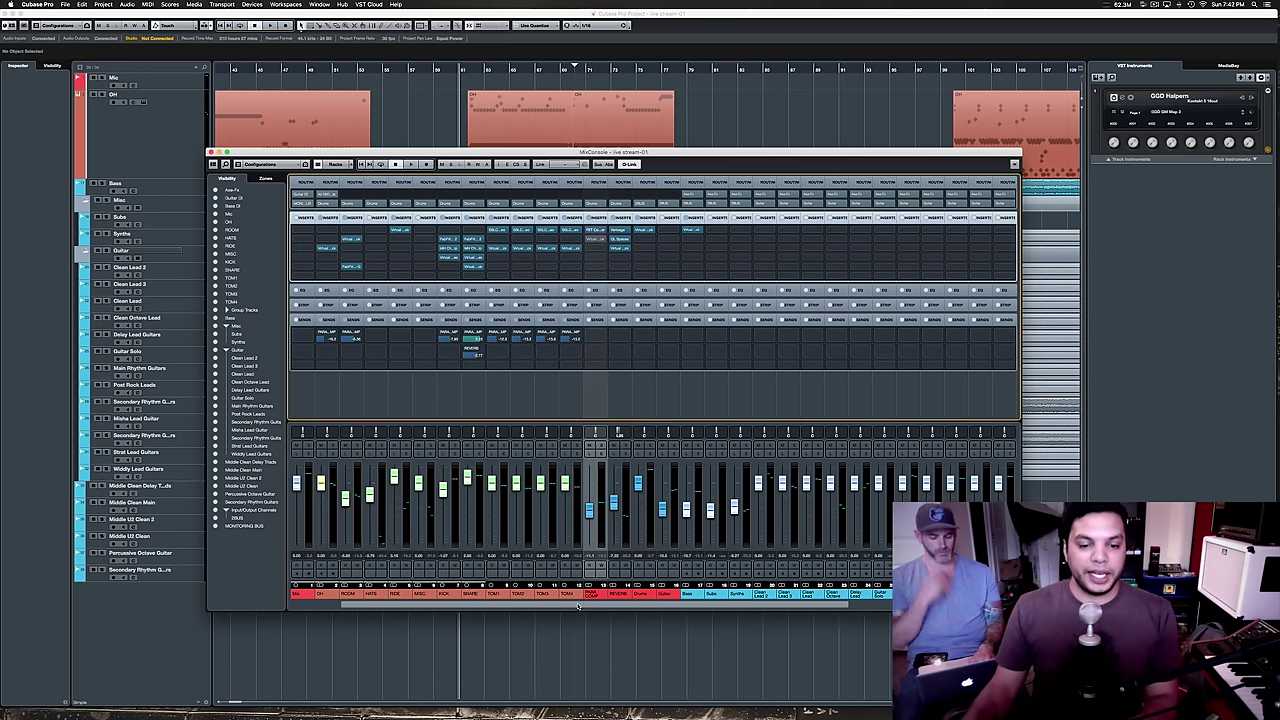
{"action": "scroll", "coordinate": [578, 601], "scroll_direction": "left", "scroll_amount": 1}
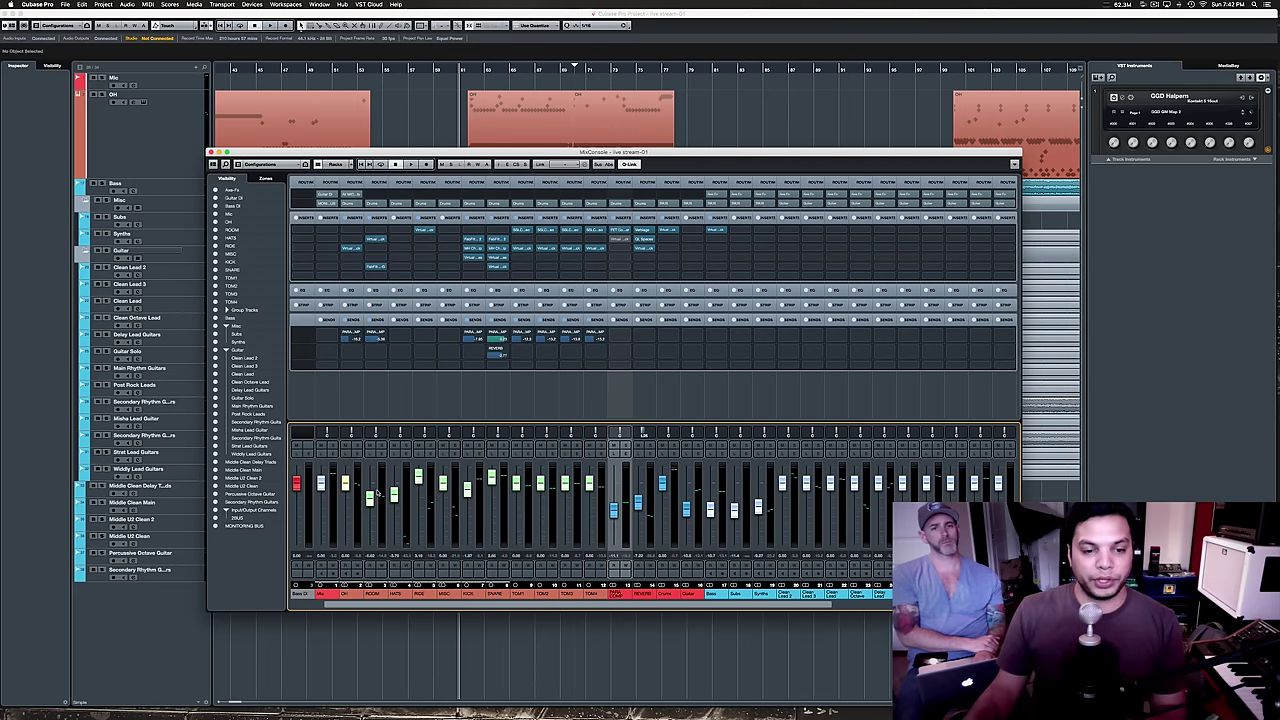
{"action": "left_click", "coordinate": [372, 408]}
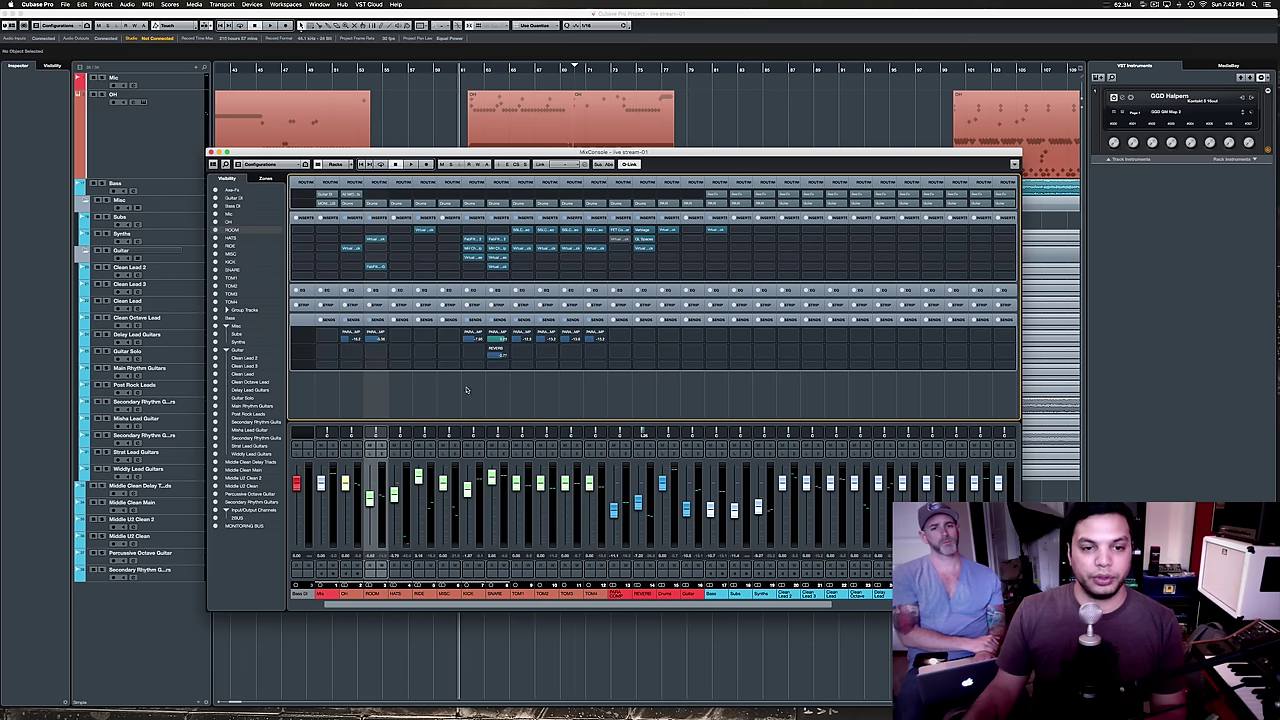
{"action": "left_click", "coordinate": [495, 390]}
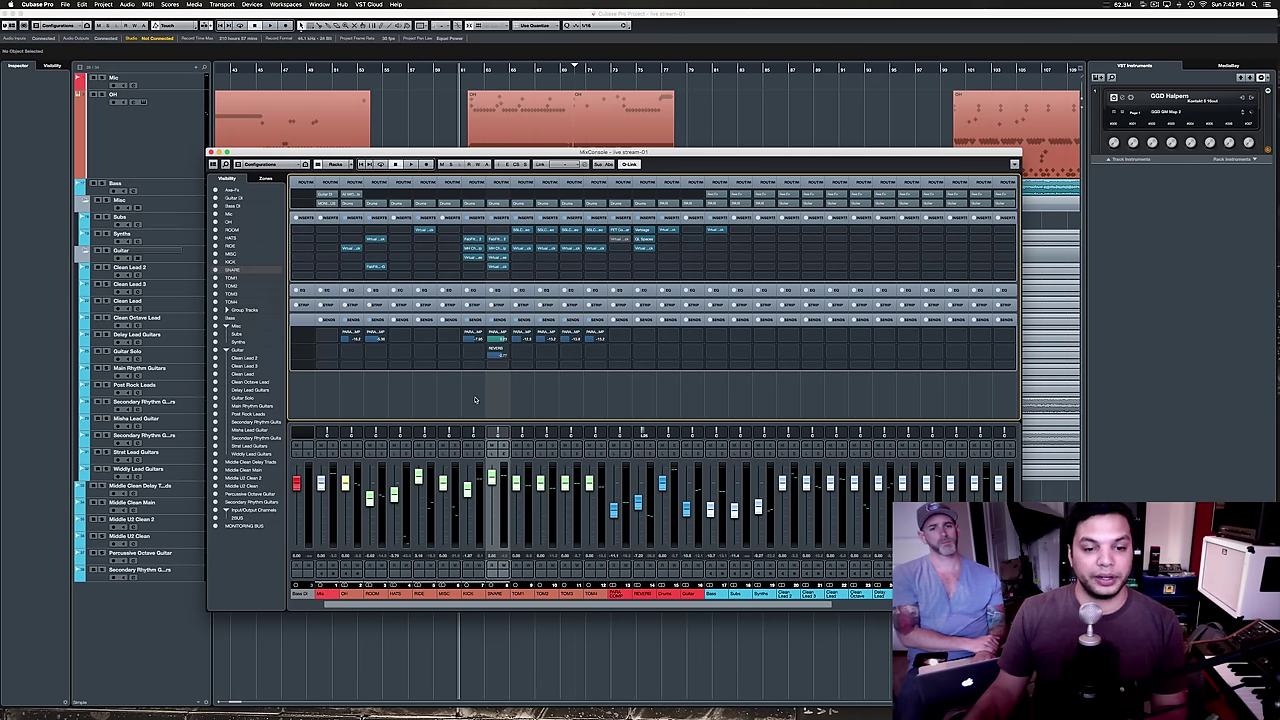
{"action": "left_click", "coordinate": [549, 396]}
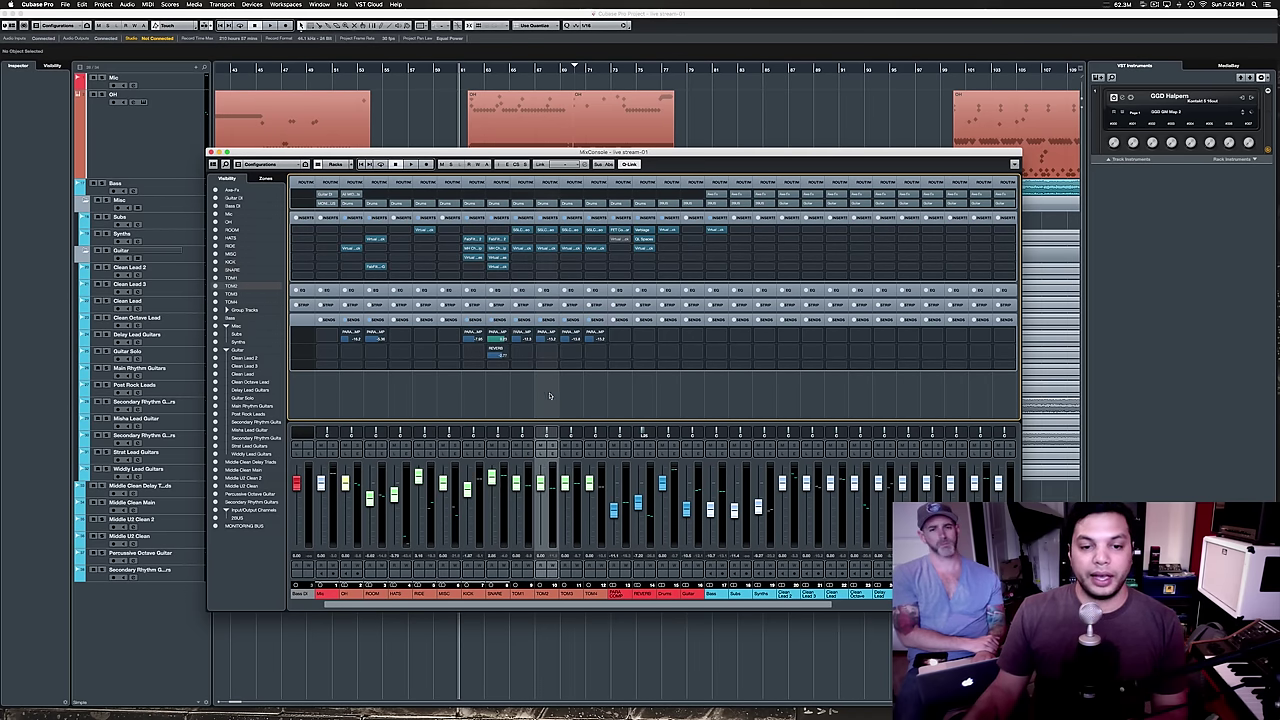
{"action": "left_click", "coordinate": [600, 397]}
{"action": "left_click", "coordinate": [358, 398]}
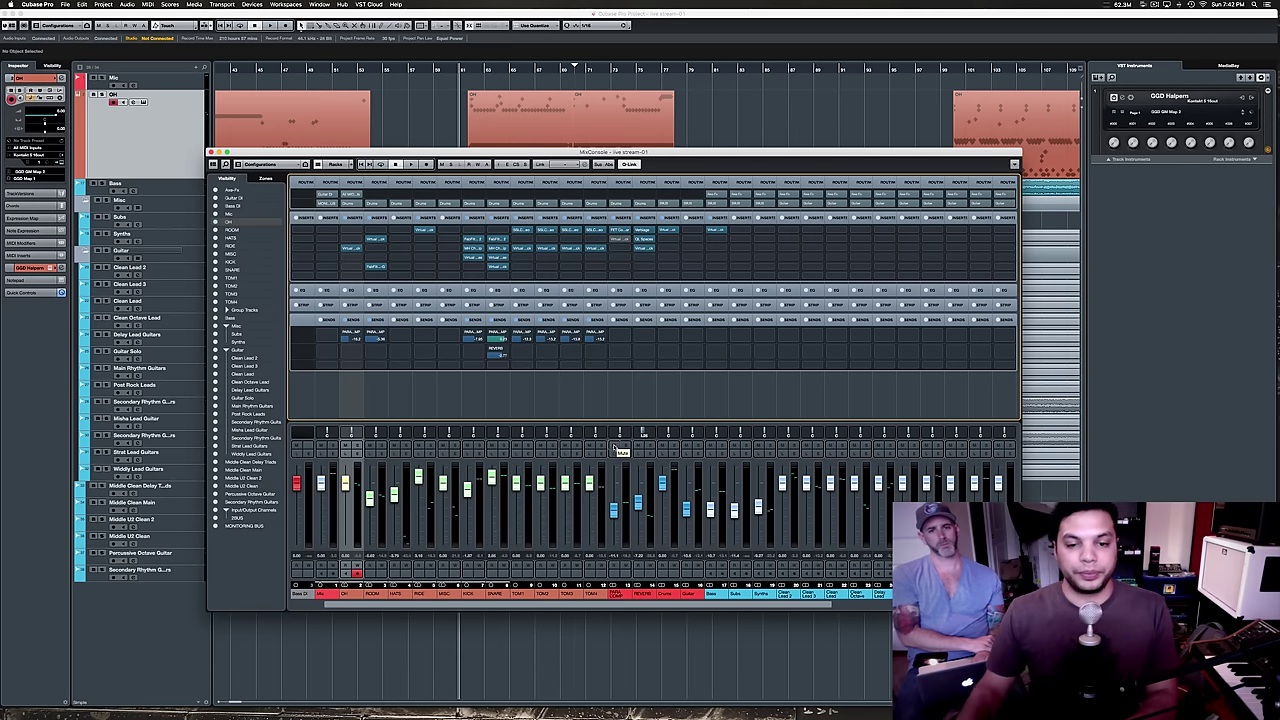
Close the MixConsole and zoom in horizontally on the drum part.
{"action": "left_click", "coordinate": [475, 90]}
{"action": "key", "text": "h"}
{"action": "key", "text": "h"}
{"action": "key", "text": "h"}
{"action": "key", "text": "h"}
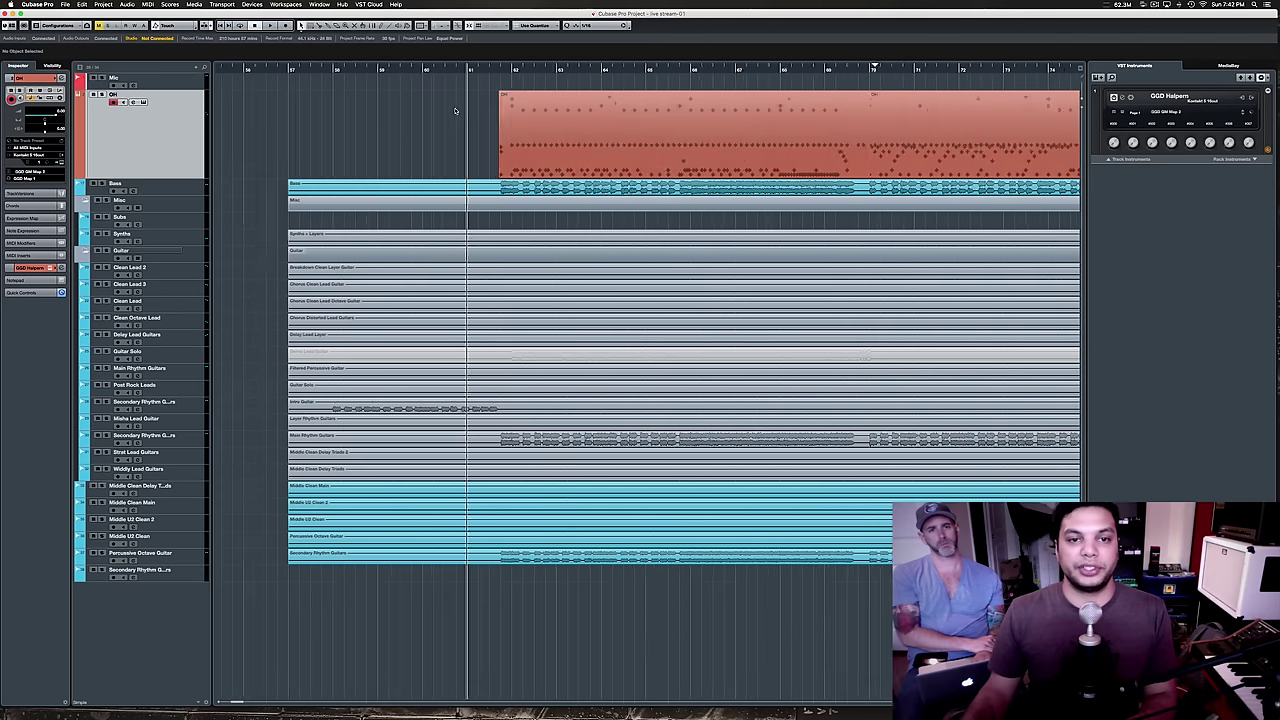
{"action": "scroll", "coordinate": [508, 104], "scroll_direction": "left", "scroll_amount": 3}
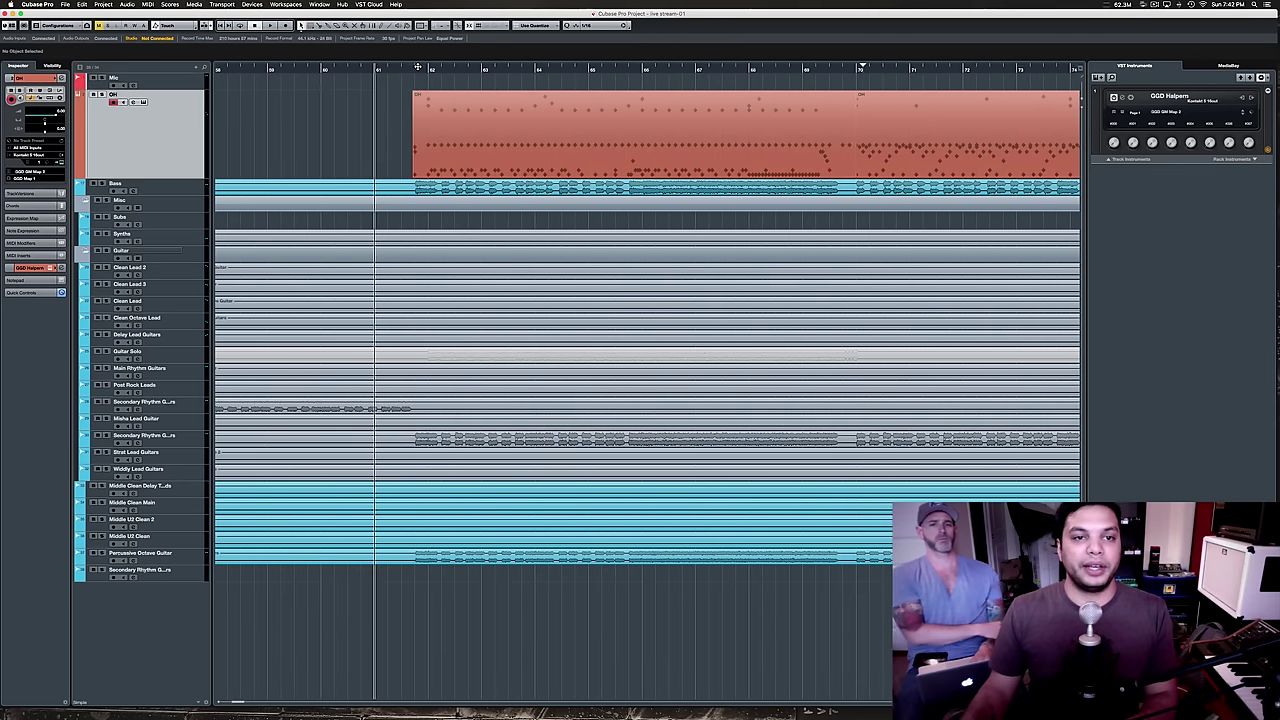
Play the drums from bar 62, stop, then set the playback position slightly later.
{"action": "left_click", "coordinate": [415, 68]}
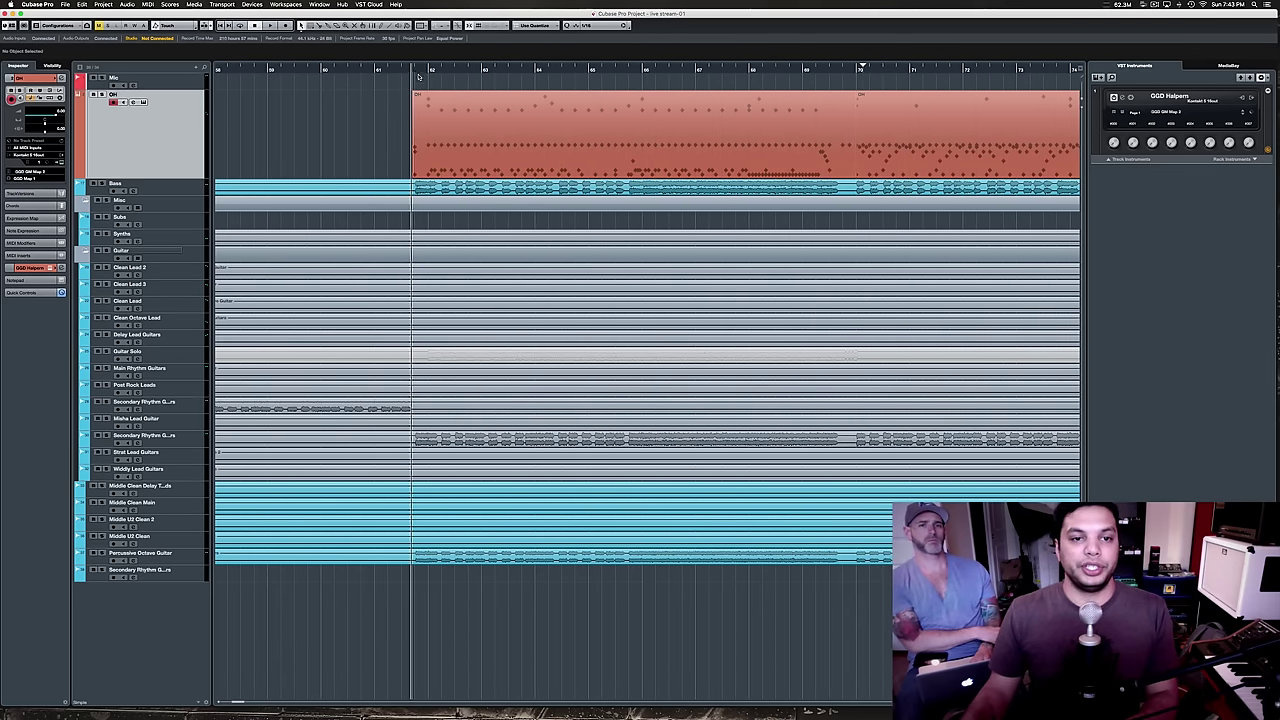
{"action": "key", "text": "space"}
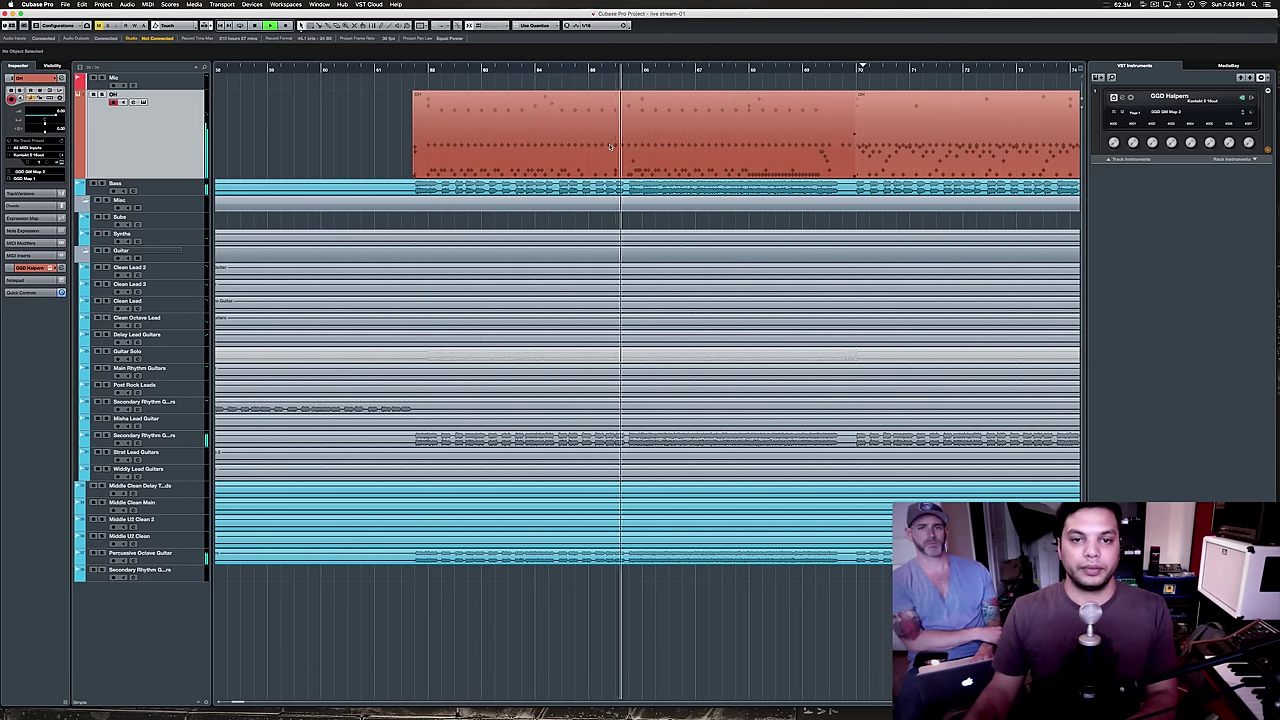
{"action": "key", "text": "space"}
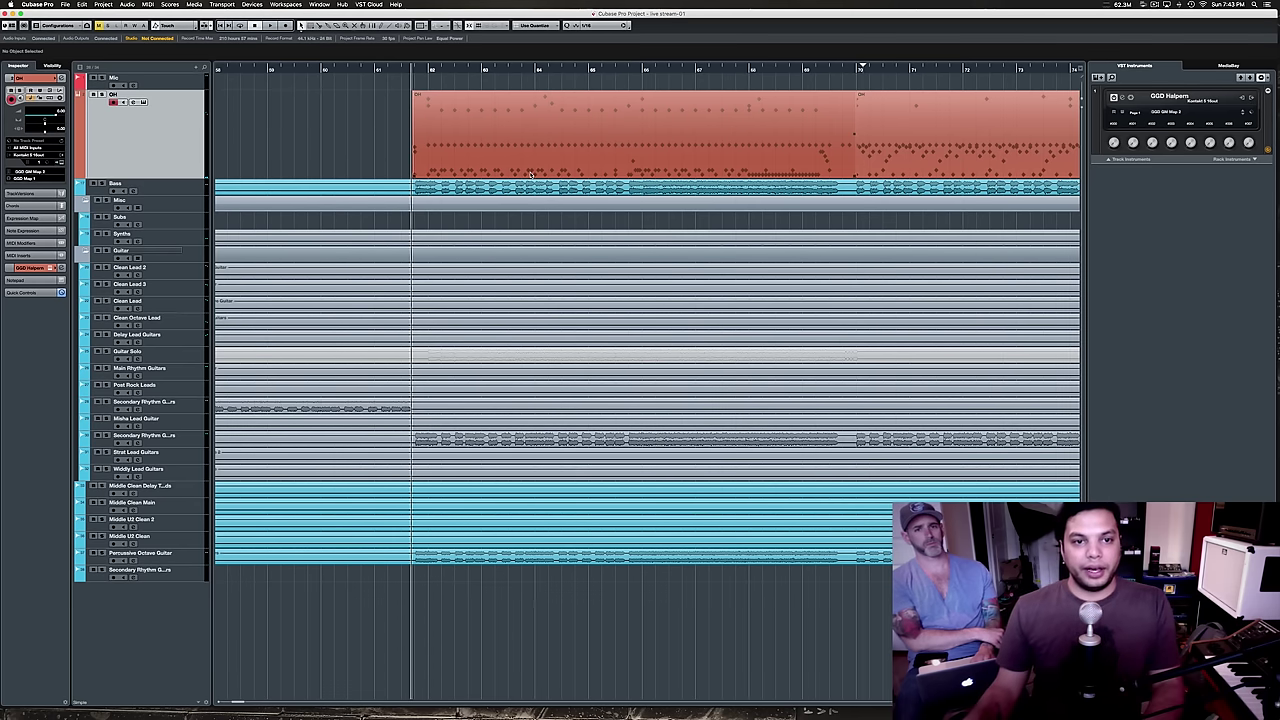
{"action": "left_click", "coordinate": [440, 82]}
{"action": "left_click", "coordinate": [429, 69]}
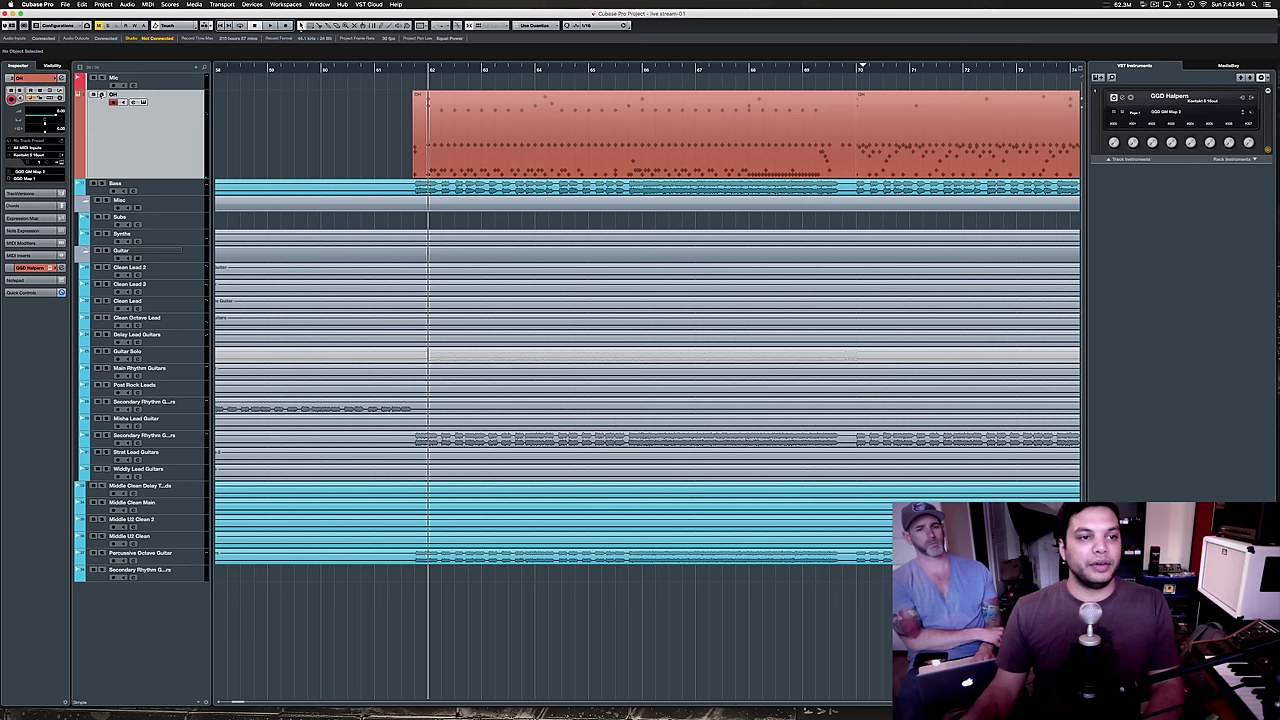
Audition the OH track soloed, then unsolo it.
{"action": "left_click", "coordinate": [101, 94]}
{"action": "key", "text": "space"}
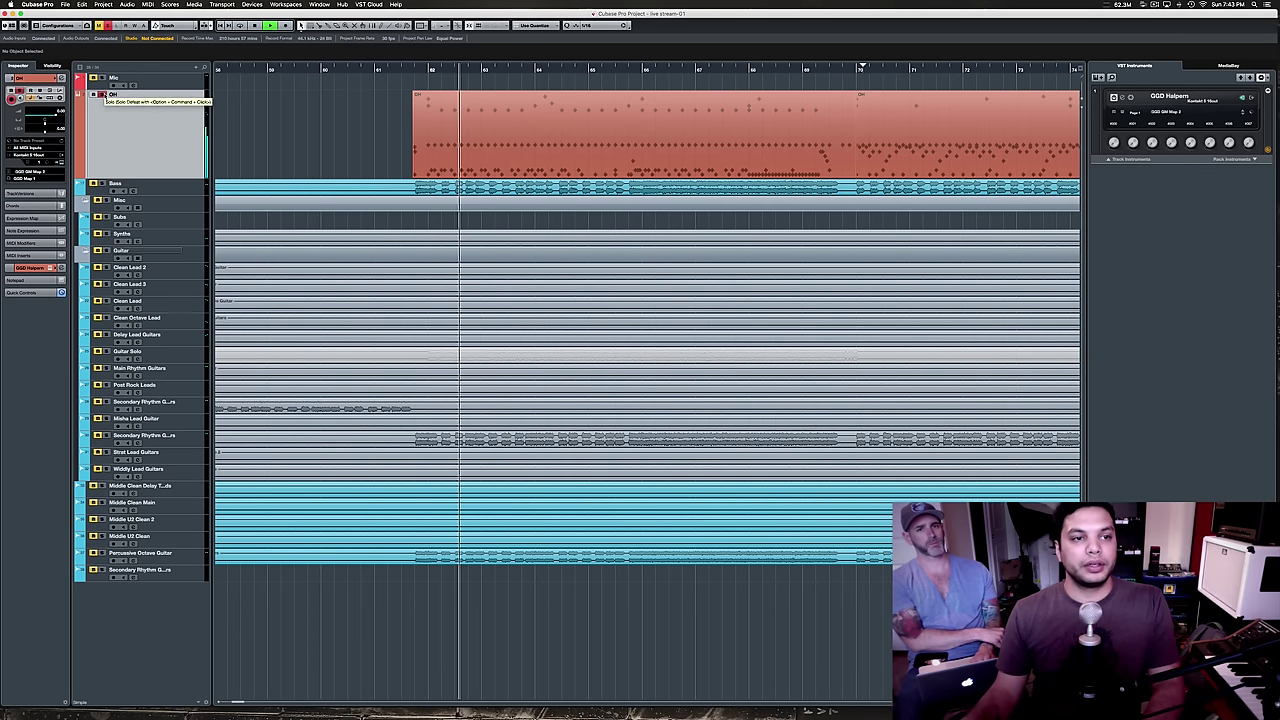
{"action": "key", "text": "space"}
{"action": "left_click", "coordinate": [101, 94]}
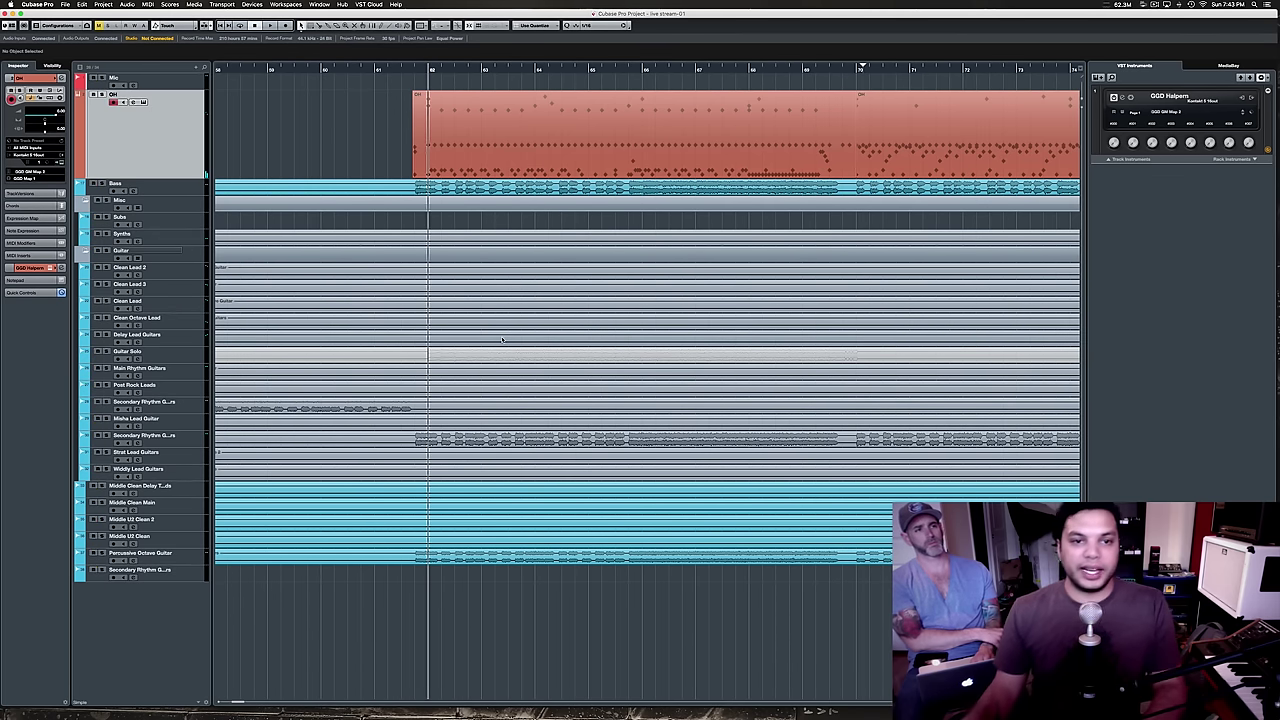
Play the full mix from further into the part, stop, and reopen the MixConsole.
{"action": "key", "text": "space"}
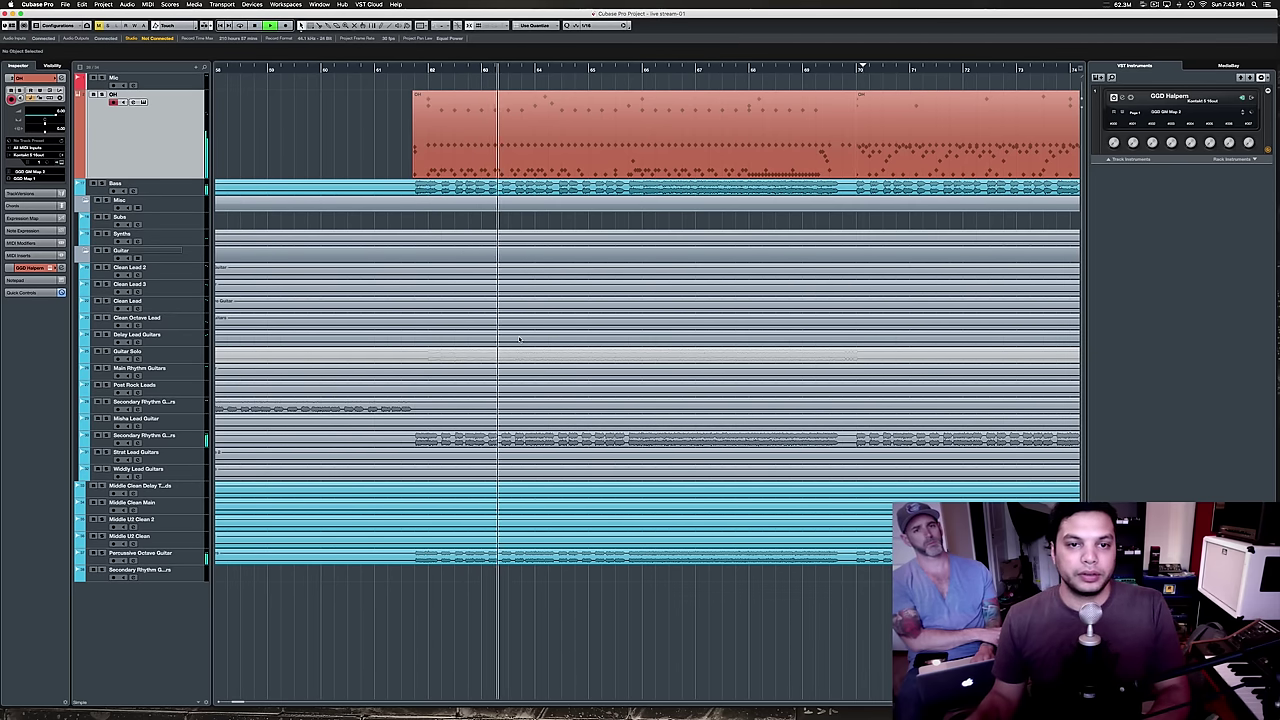
{"action": "left_click", "coordinate": [629, 69]}
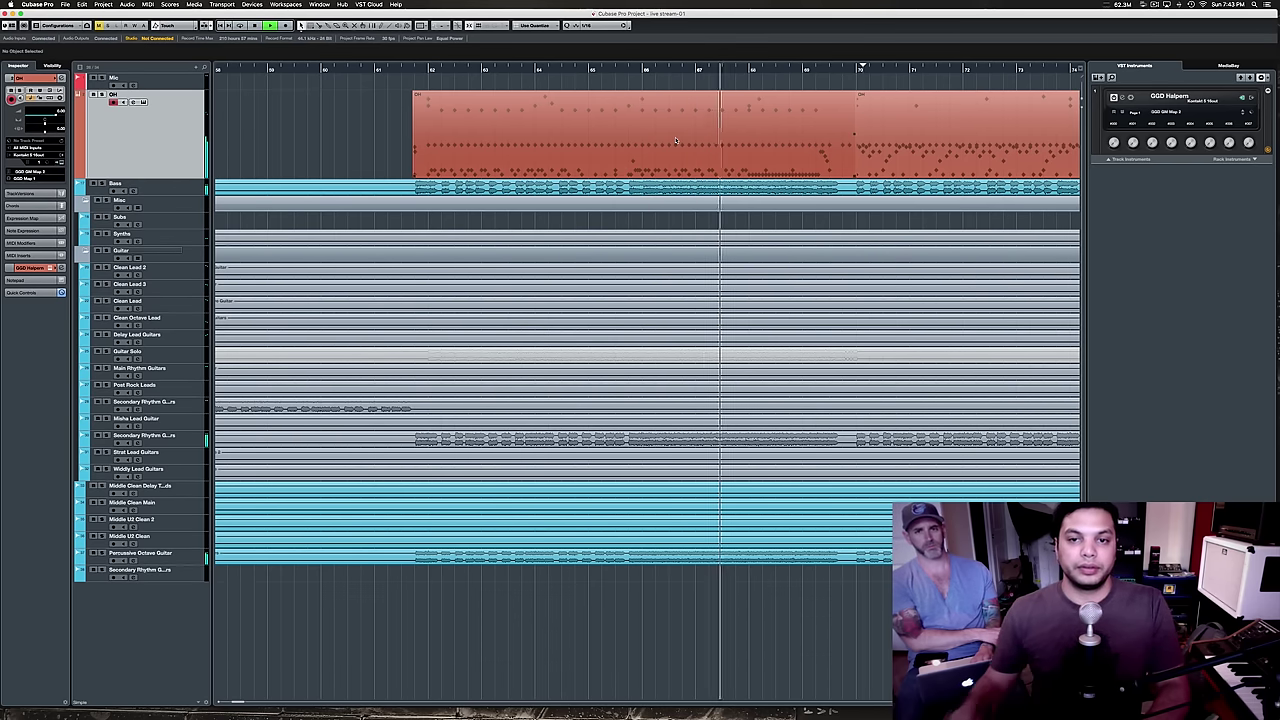
{"action": "key", "text": "space"}
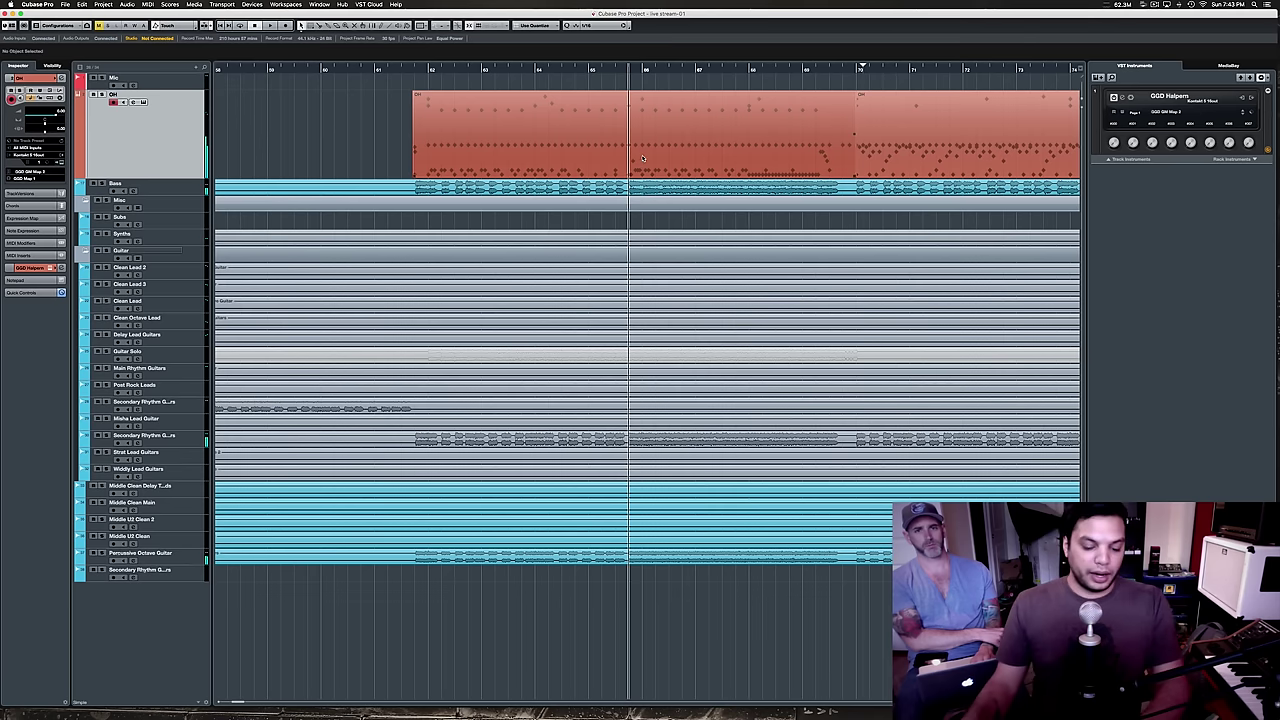
{"action": "key", "text": "F3"}
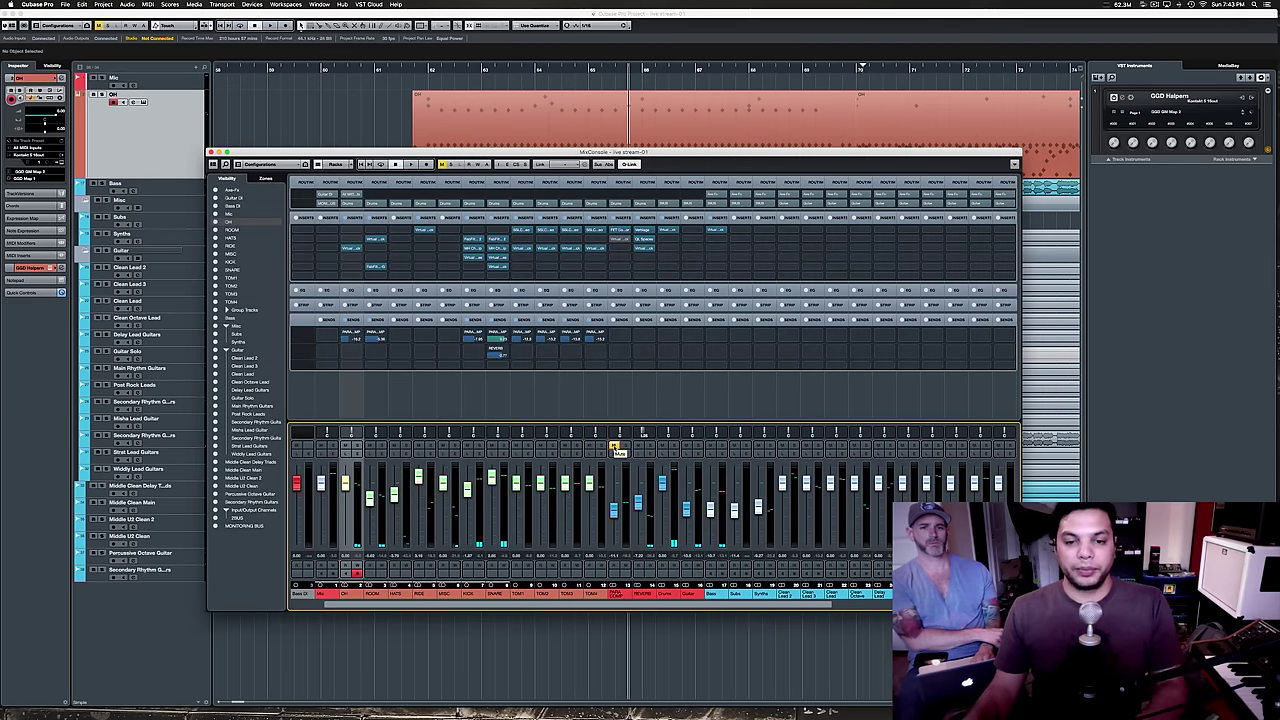
Ride the PARA COMP fader down and up during playback, ending fully down.
{"action": "left_click_drag", "start_coordinate": [613, 524], "coordinate": [614, 543]}
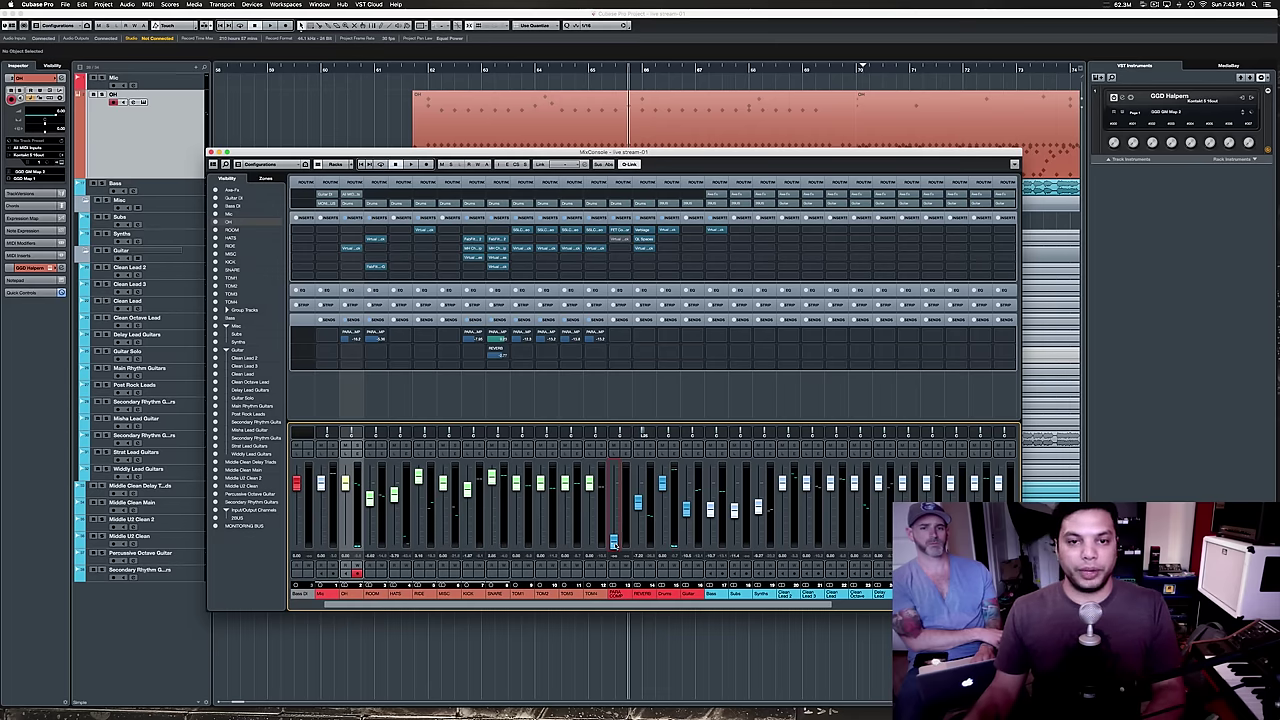
{"action": "key", "text": "space"}
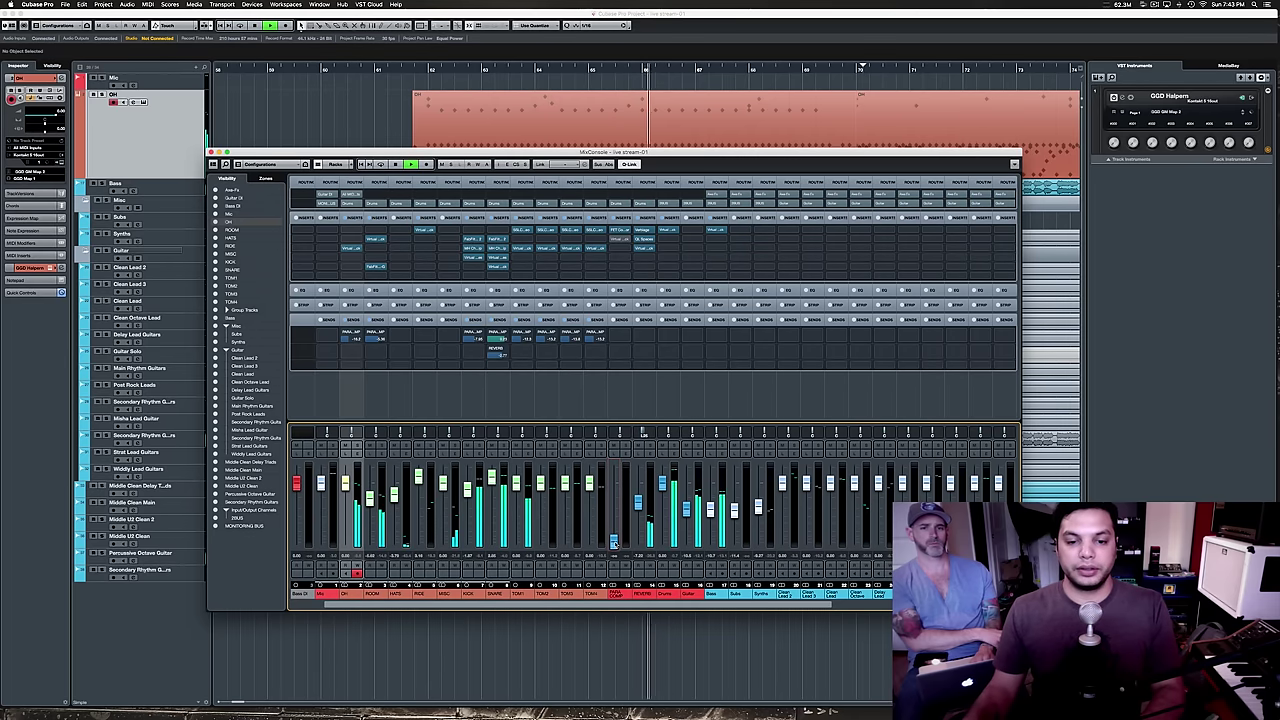
{"action": "mouse_move", "coordinate": [614, 543]}
{"action": "left_mouse_down"}
{"action": "mouse_move", "coordinate": [615, 479]}
{"action": "mouse_move", "coordinate": [618, 520]}
{"action": "left_mouse_up"}
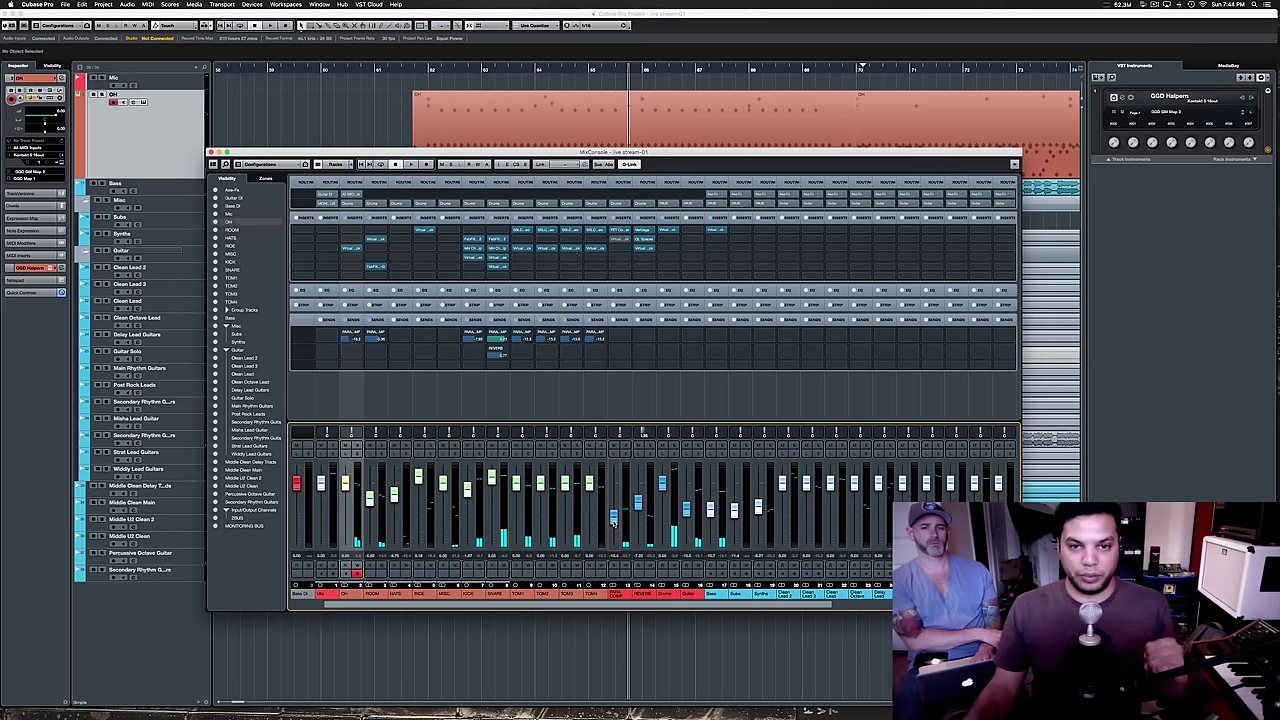
{"action": "left_click_drag", "start_coordinate": [614, 520], "coordinate": [615, 508]}
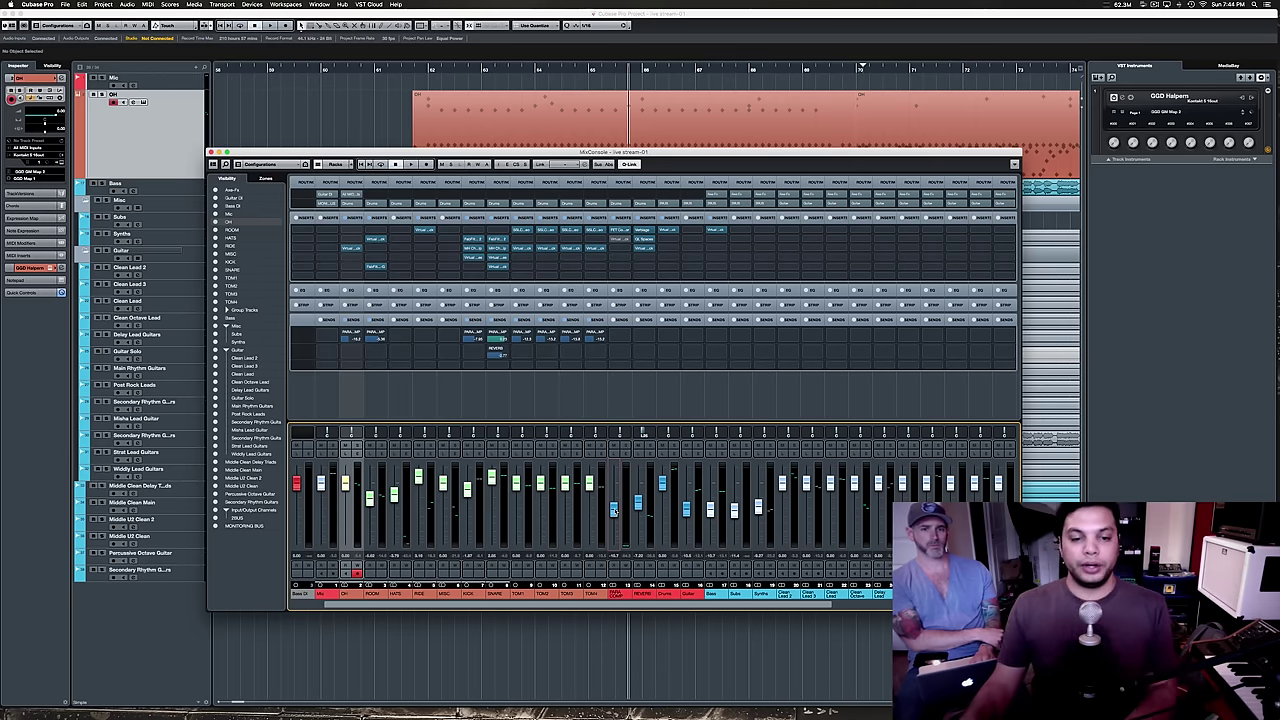
{"action": "left_click_drag", "start_coordinate": [613, 510], "coordinate": [613, 542]}
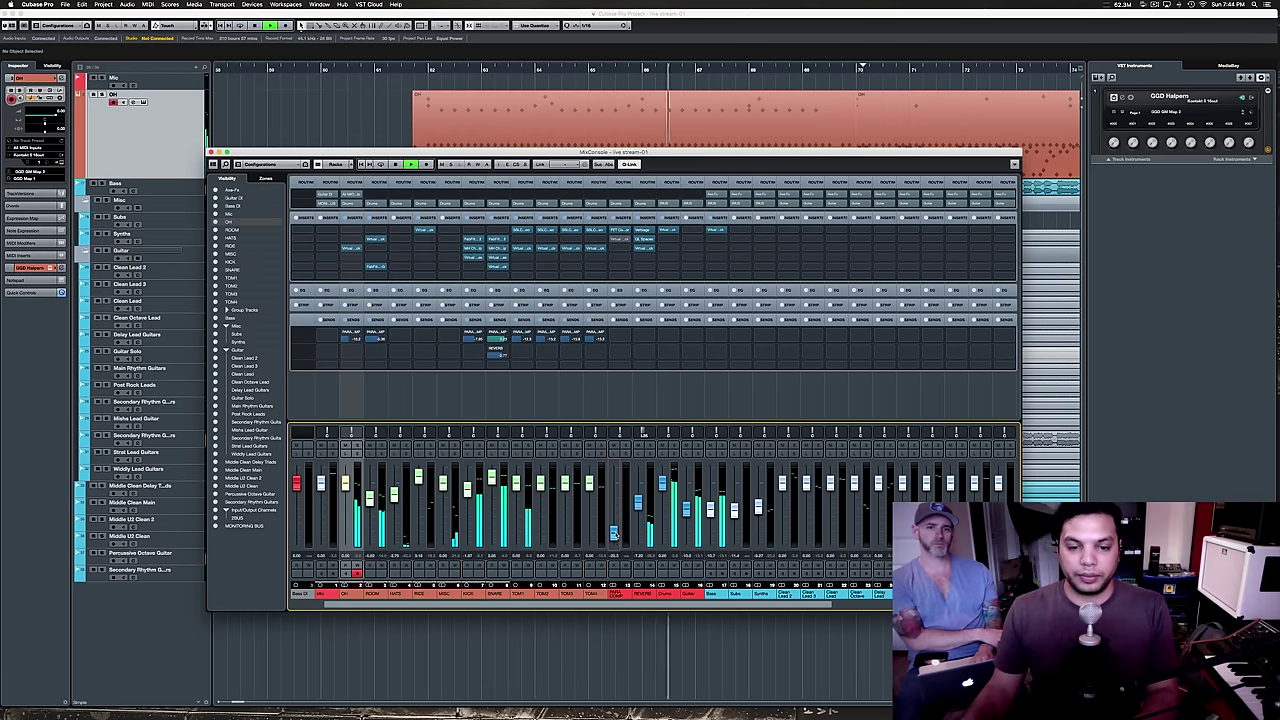
Raise the PARA COMP fader back in, compare with mute on and off, then stop playback.
{"action": "mouse_move", "coordinate": [614, 520]}
{"action": "left_mouse_down"}
{"action": "mouse_move", "coordinate": [614, 488]}
{"action": "mouse_move", "coordinate": [614, 505]}
{"action": "left_mouse_up"}
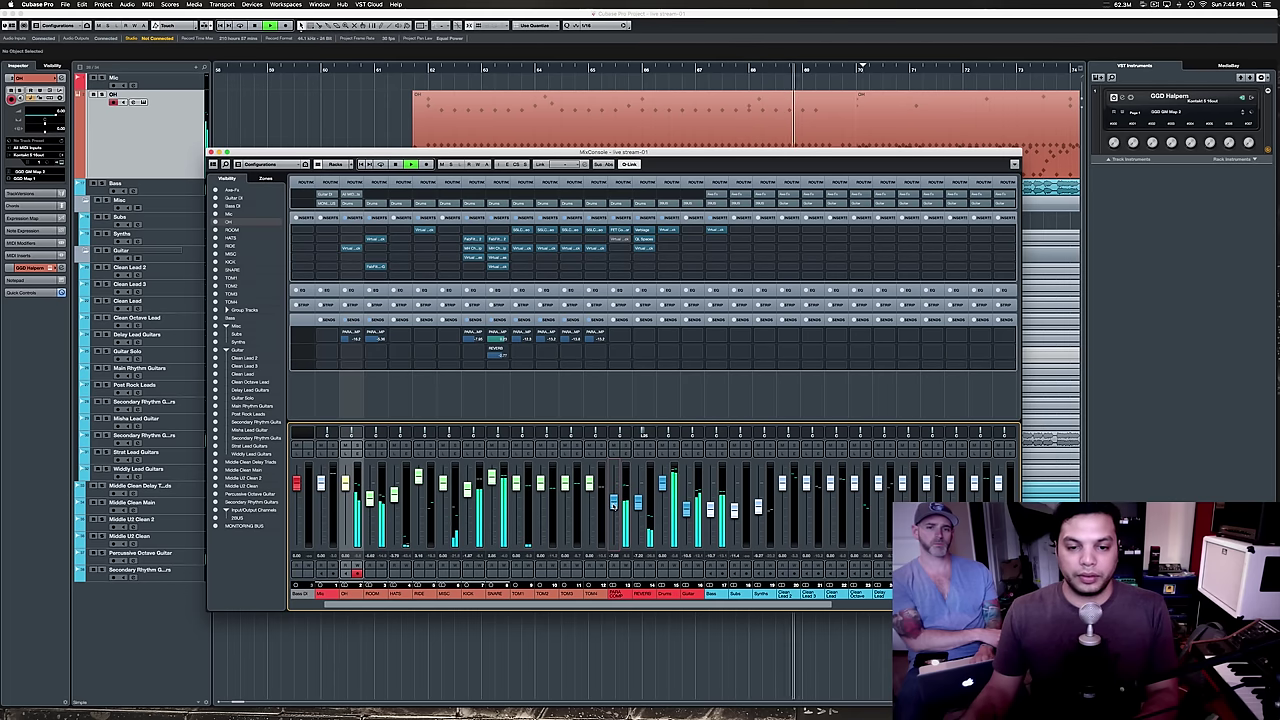
{"action": "left_click", "coordinate": [615, 446]}
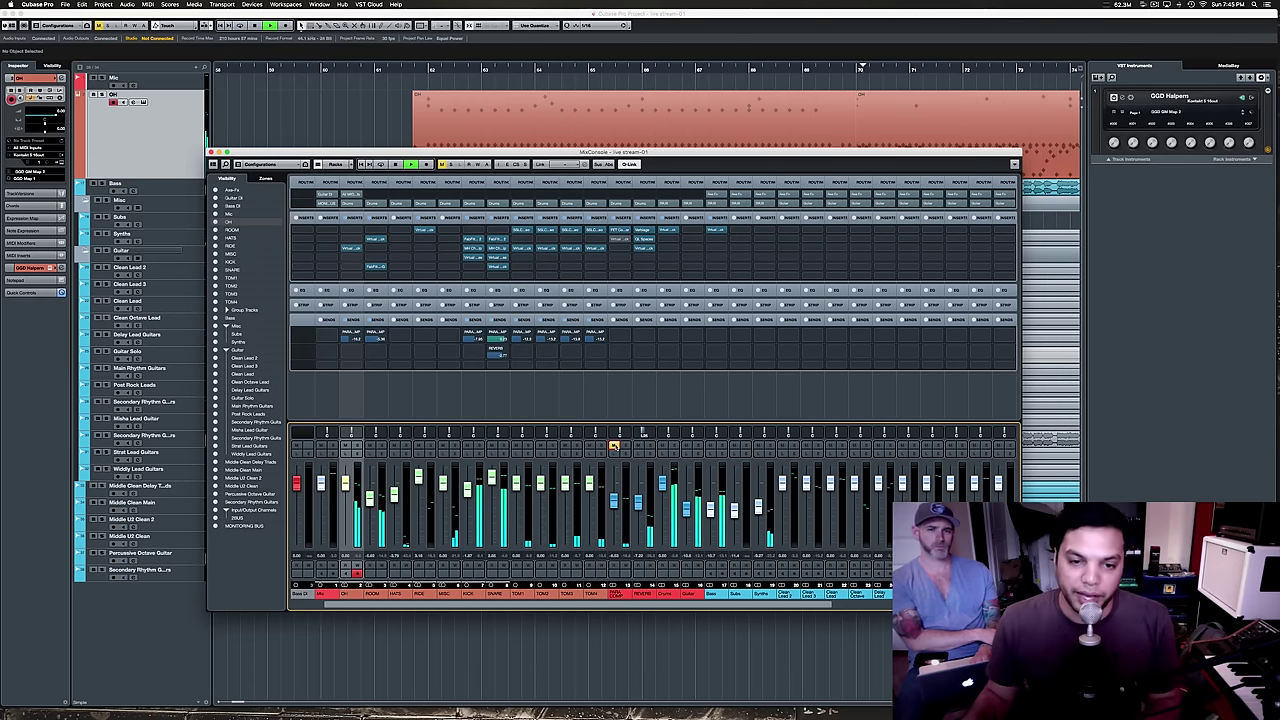
{"action": "left_click", "coordinate": [615, 446]}
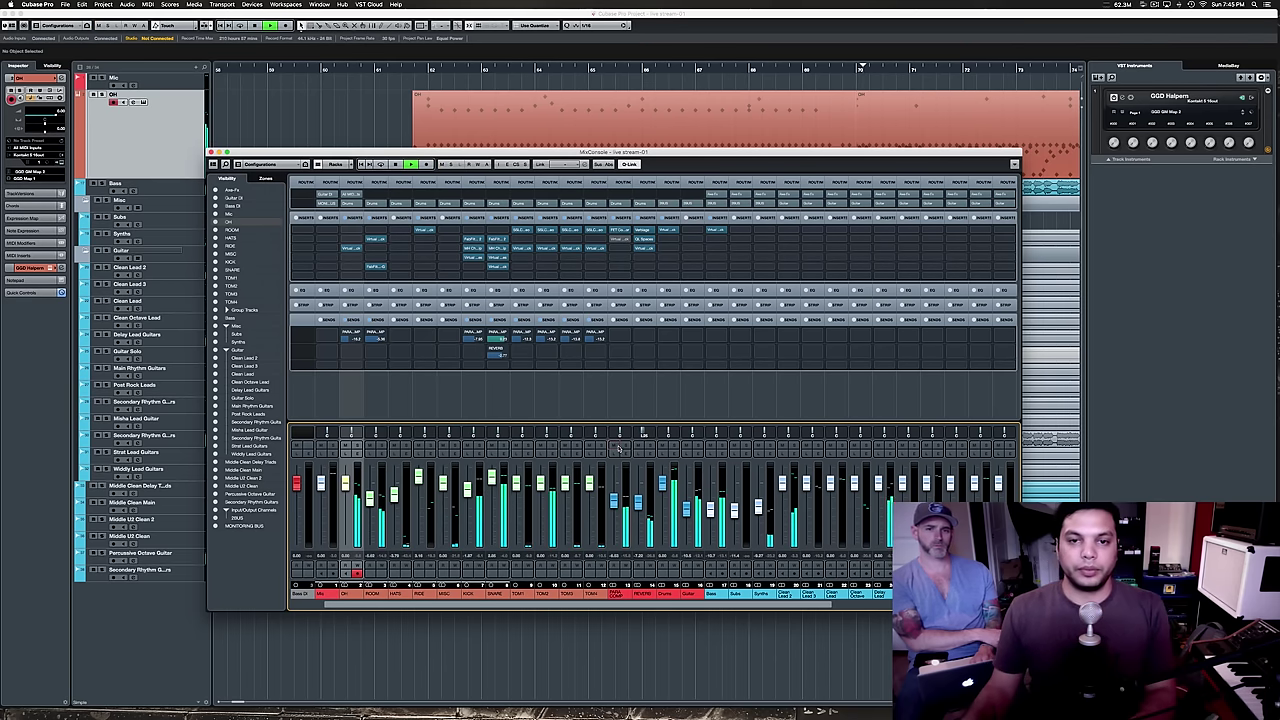
{"action": "key", "text": "space"}
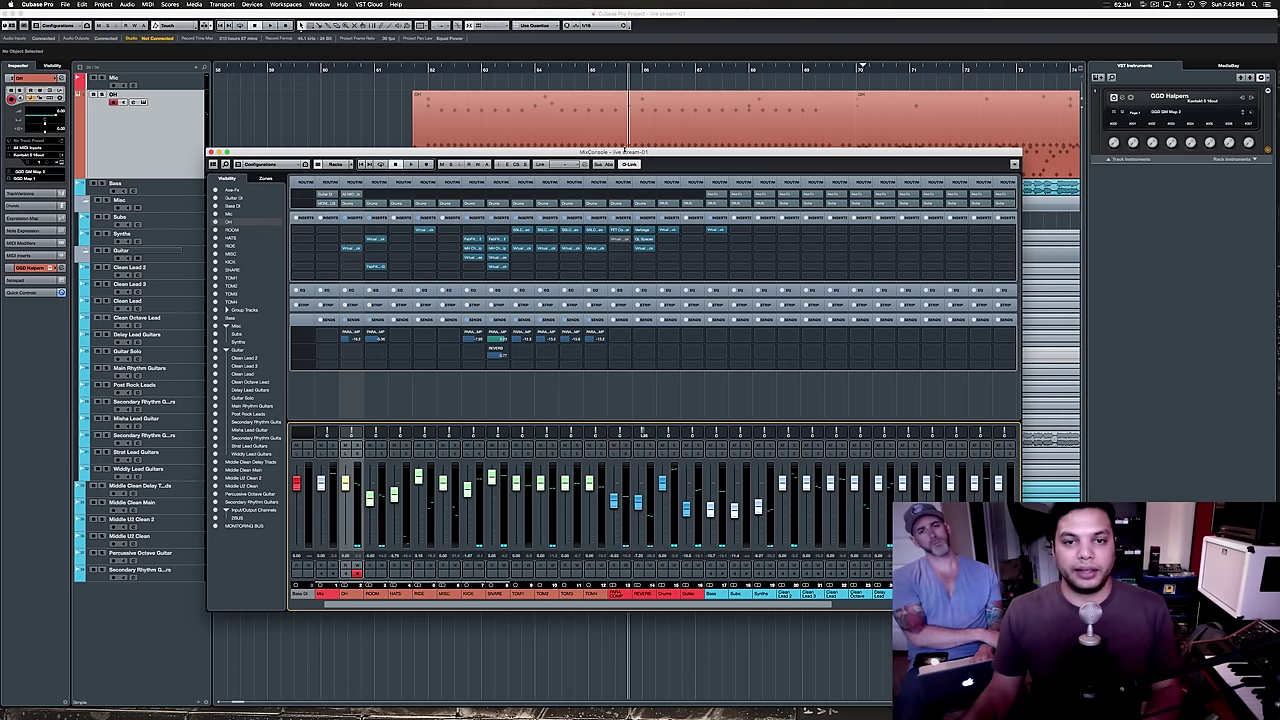
{"action": "left_click_drag", "start_coordinate": [651, 152], "coordinate": [678, 177]}
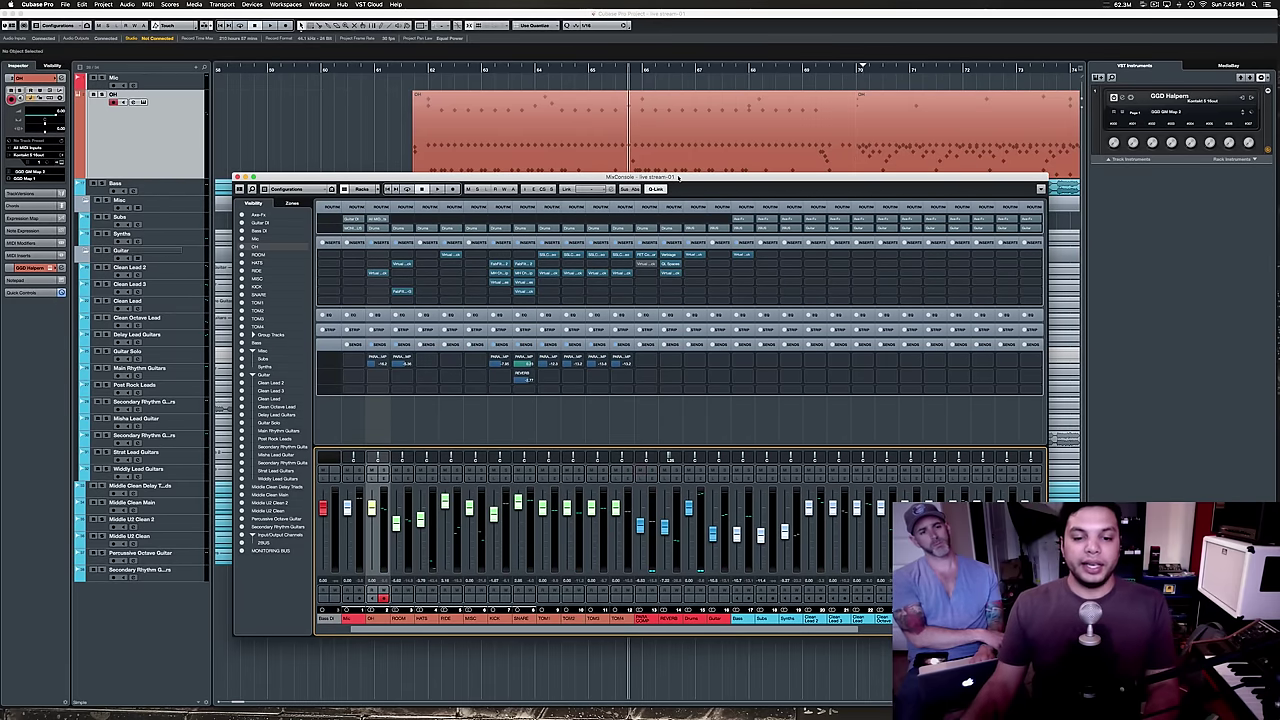
{"action": "left_click_drag", "start_coordinate": [678, 177], "coordinate": [683, 168]}
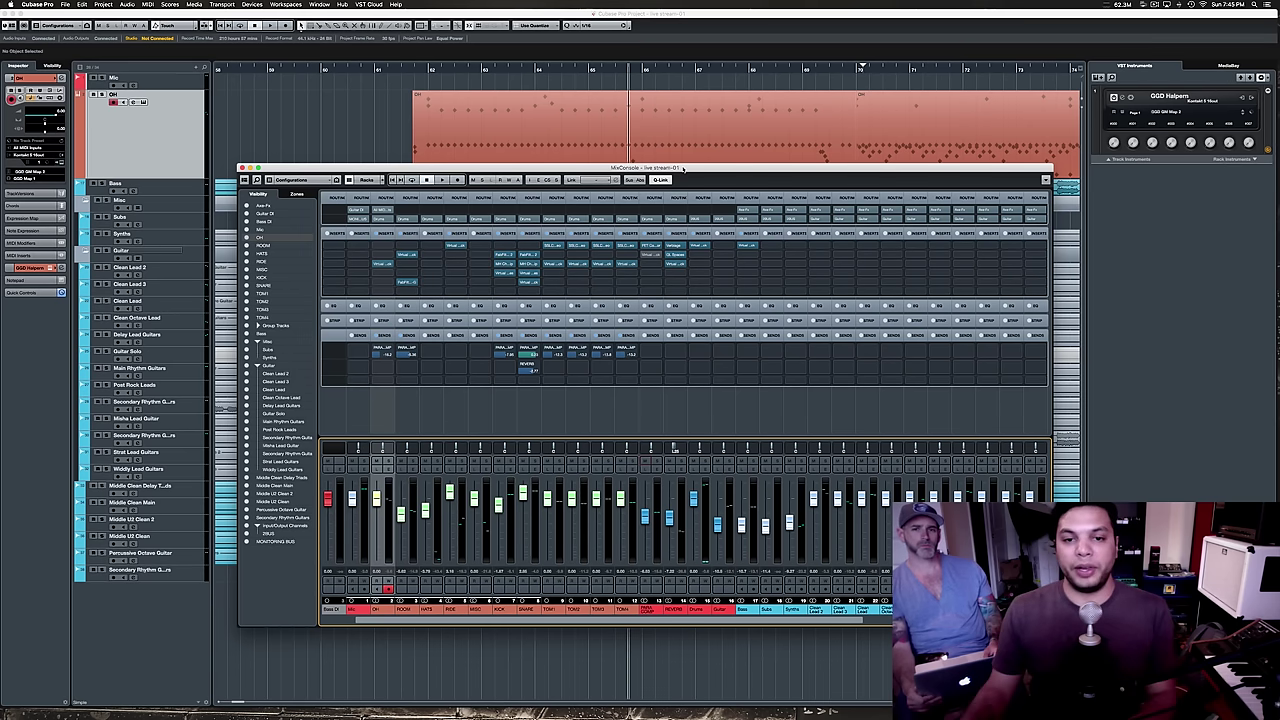
{"action": "left_click_drag", "start_coordinate": [661, 170], "coordinate": [684, 158]}
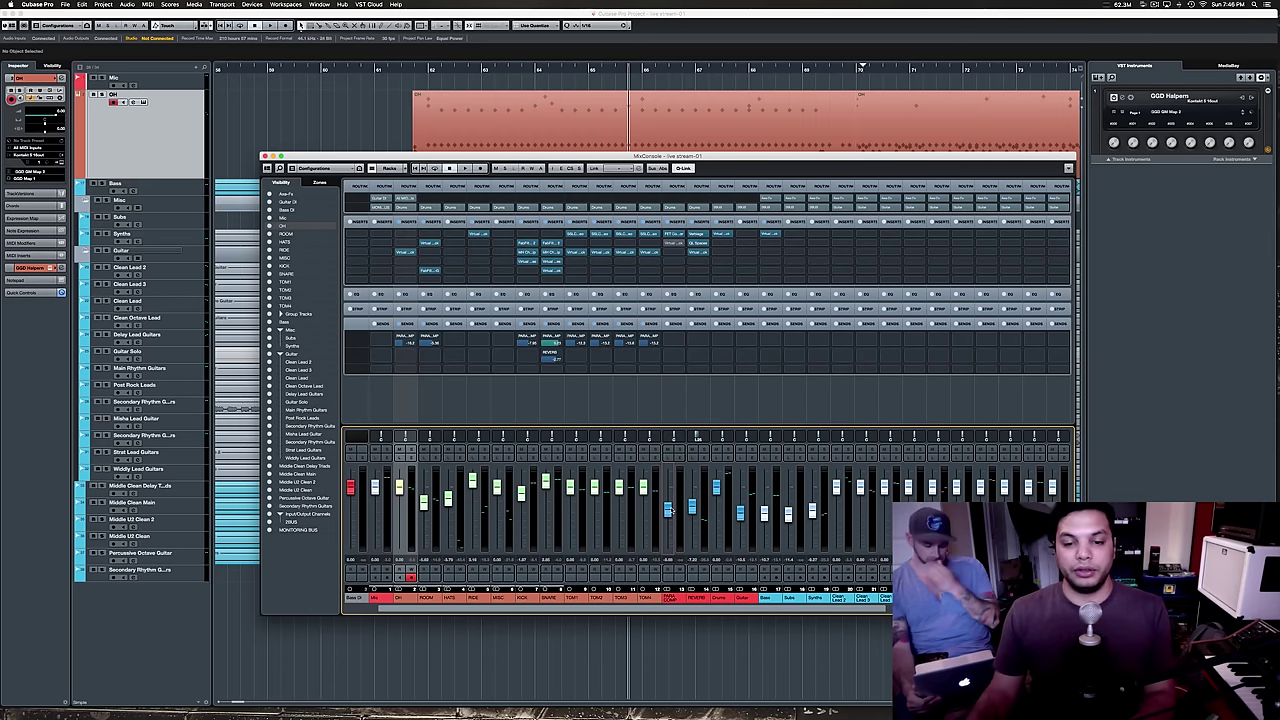
Audition the drums with PARA COMP's FET Compressor open, close it, then resume playback.
{"action": "left_click", "coordinate": [673, 235]}
{"action": "key", "text": "space"}
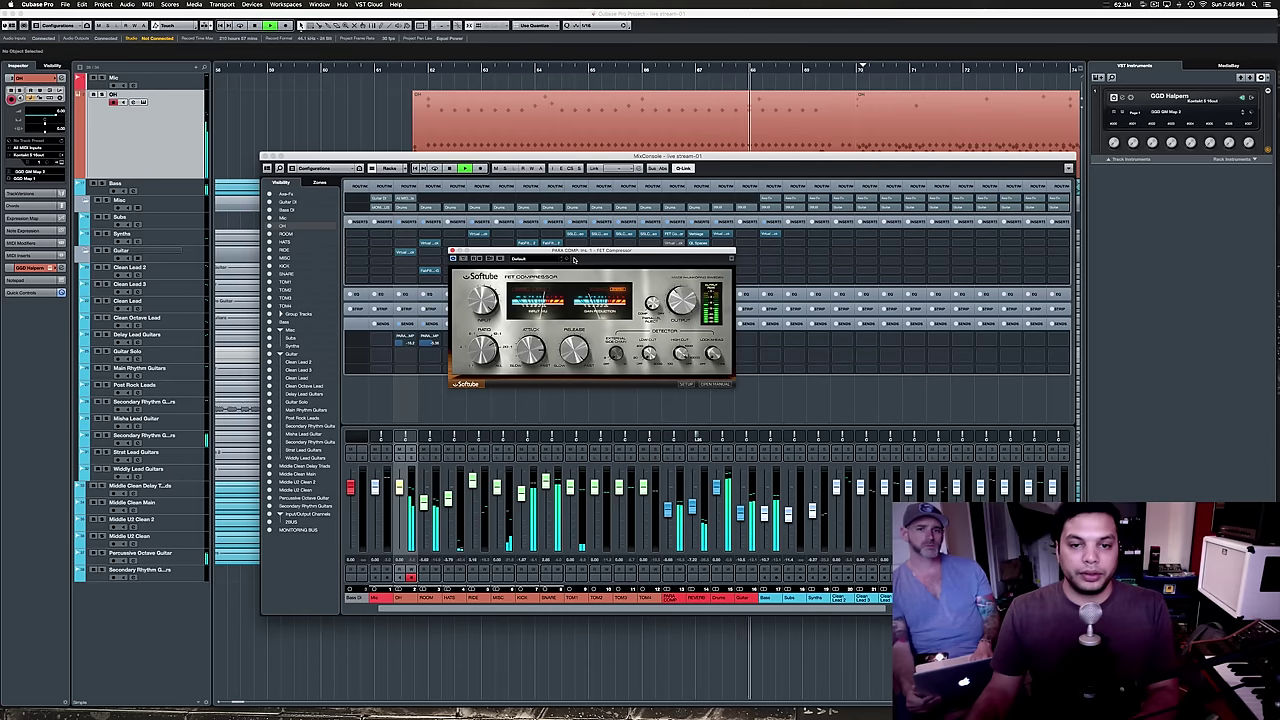
{"action": "key", "text": "space"}
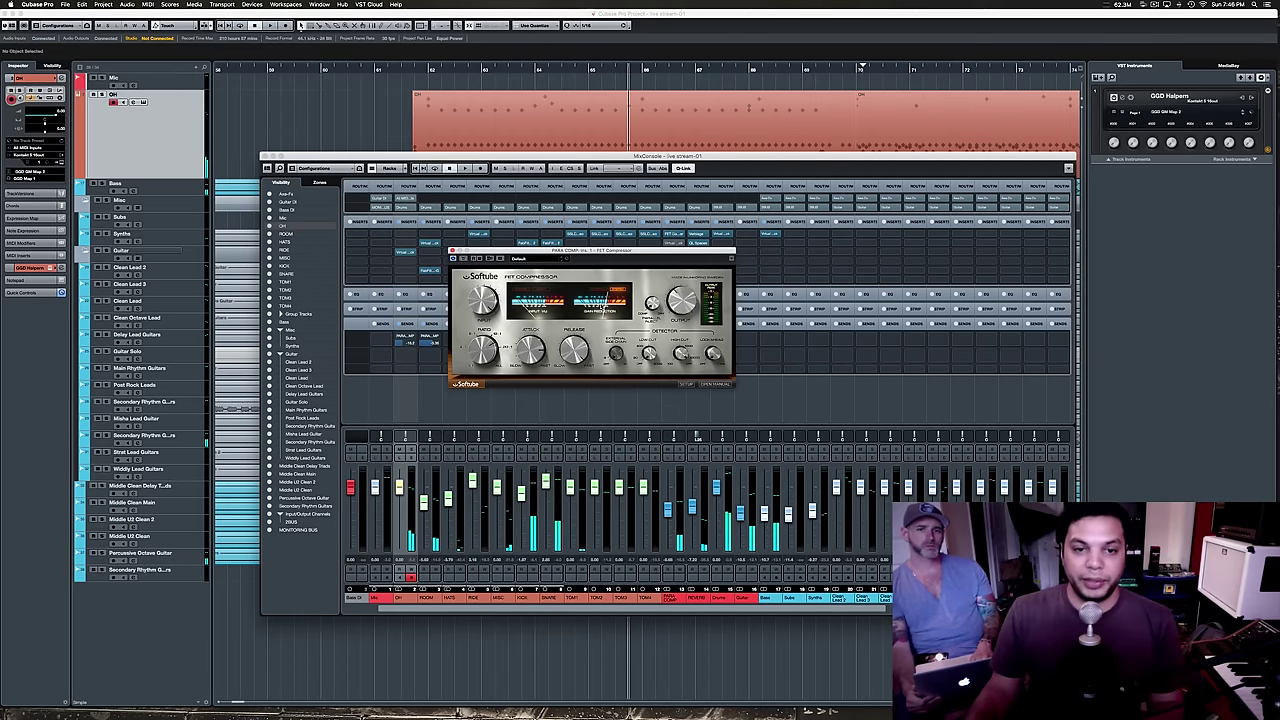
{"action": "left_click", "coordinate": [452, 256]}
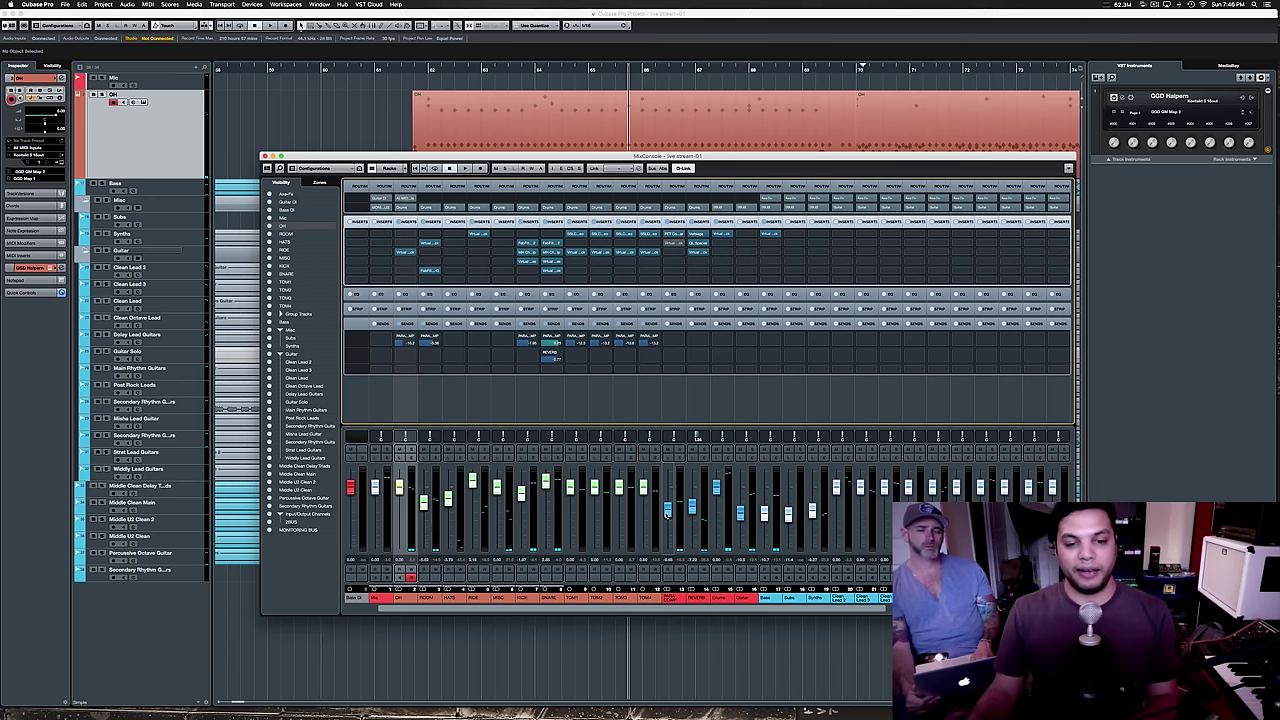
{"action": "key", "text": "space"}
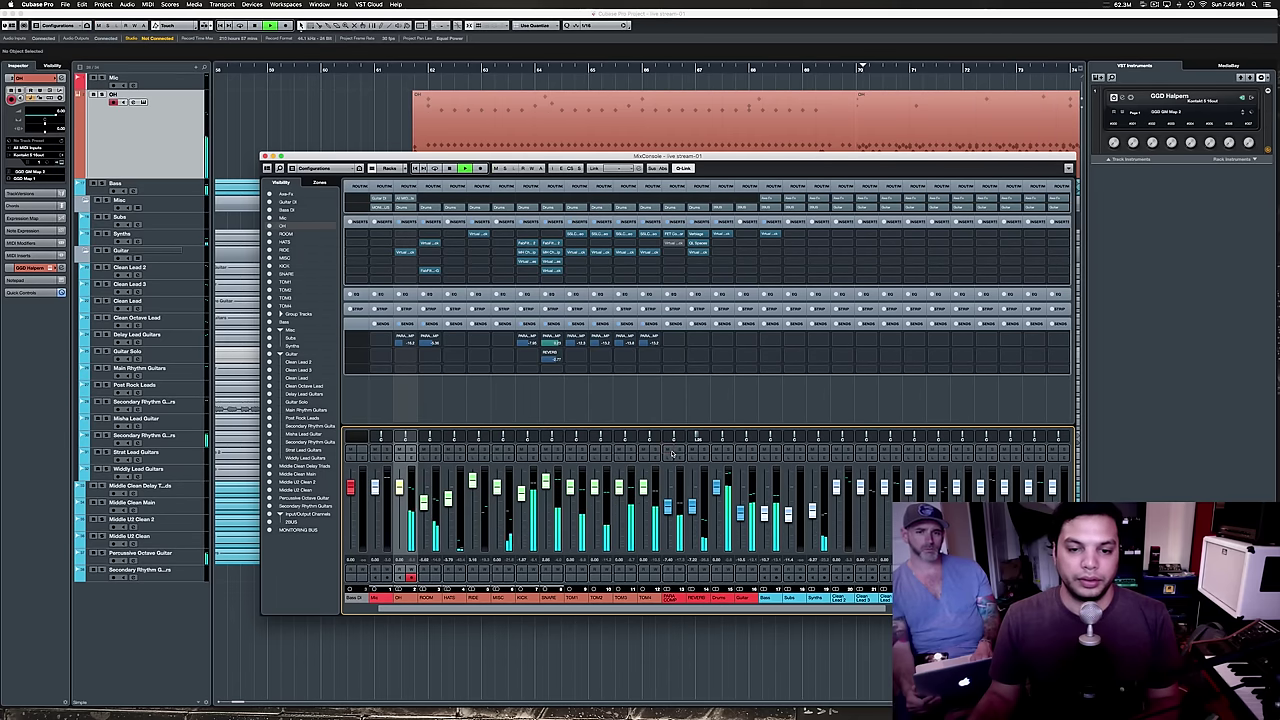
Stop playback and shift the MixConsole slightly left.
{"action": "key", "text": "space"}
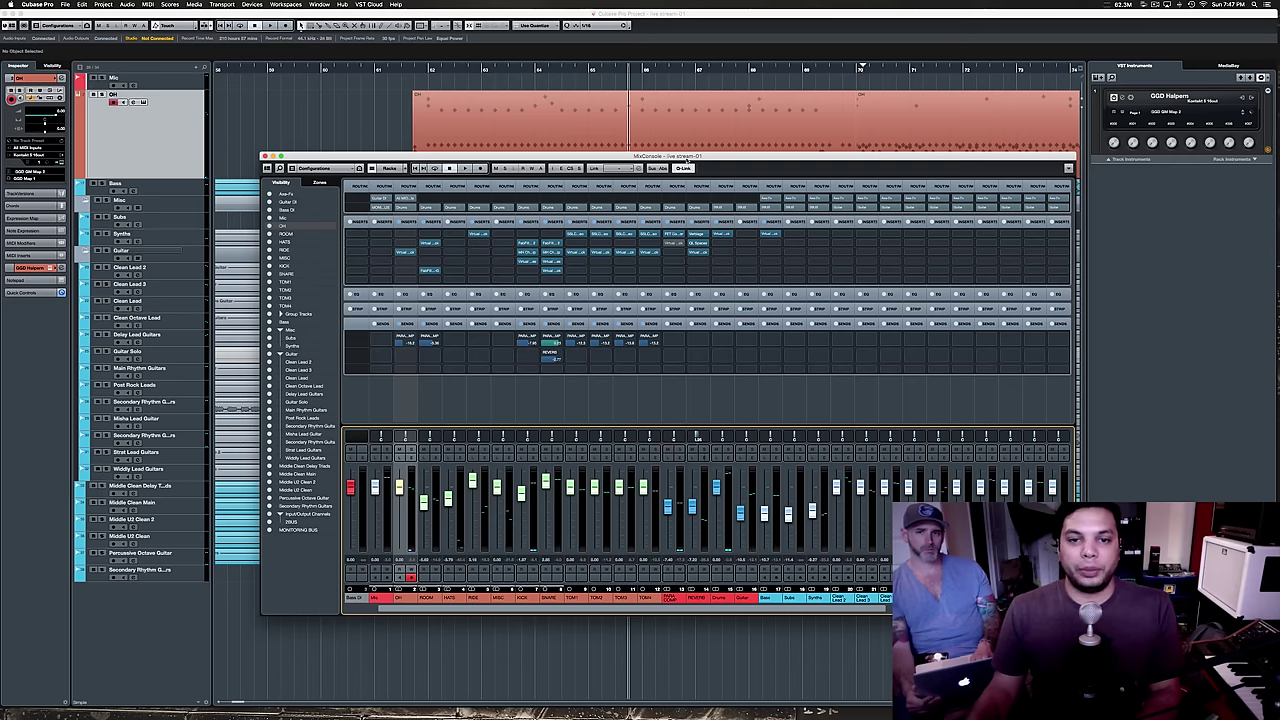
{"action": "left_click_drag", "start_coordinate": [687, 156], "coordinate": [649, 162]}
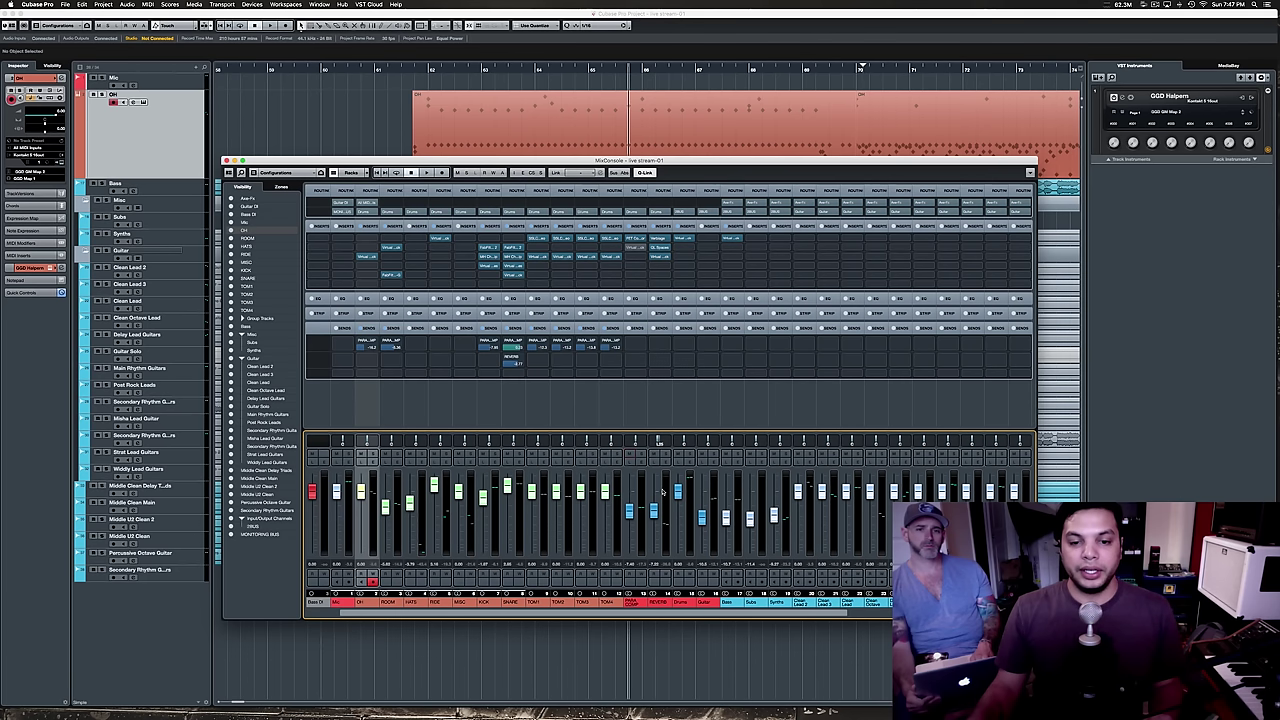
{"action": "left_click", "coordinate": [636, 417]}
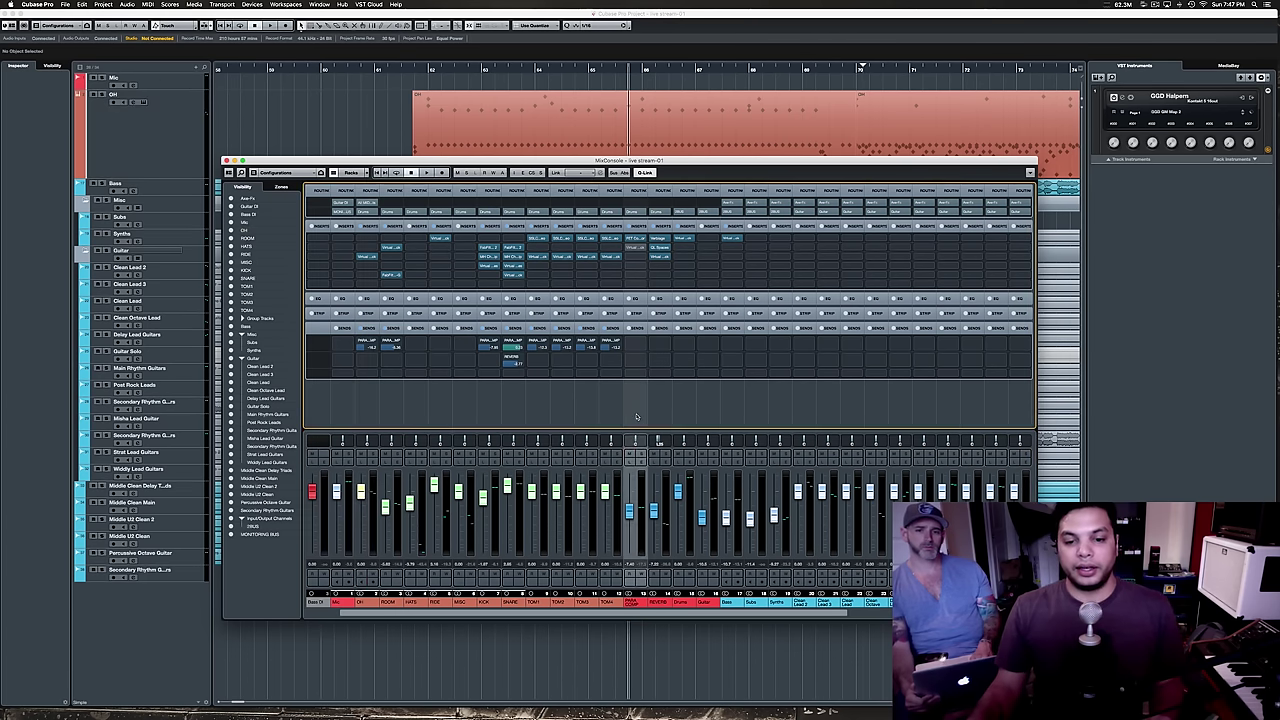
{"action": "left_click", "coordinate": [367, 362]}
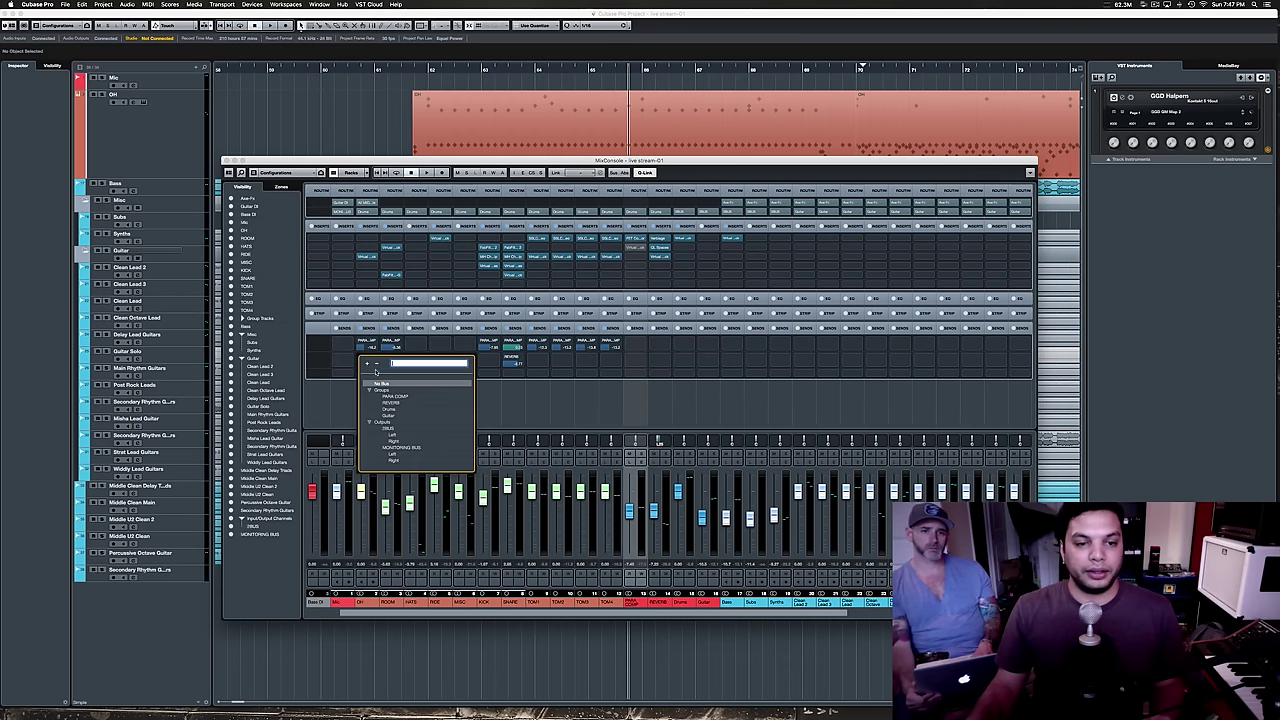
{"action": "left_click", "coordinate": [395, 400]}
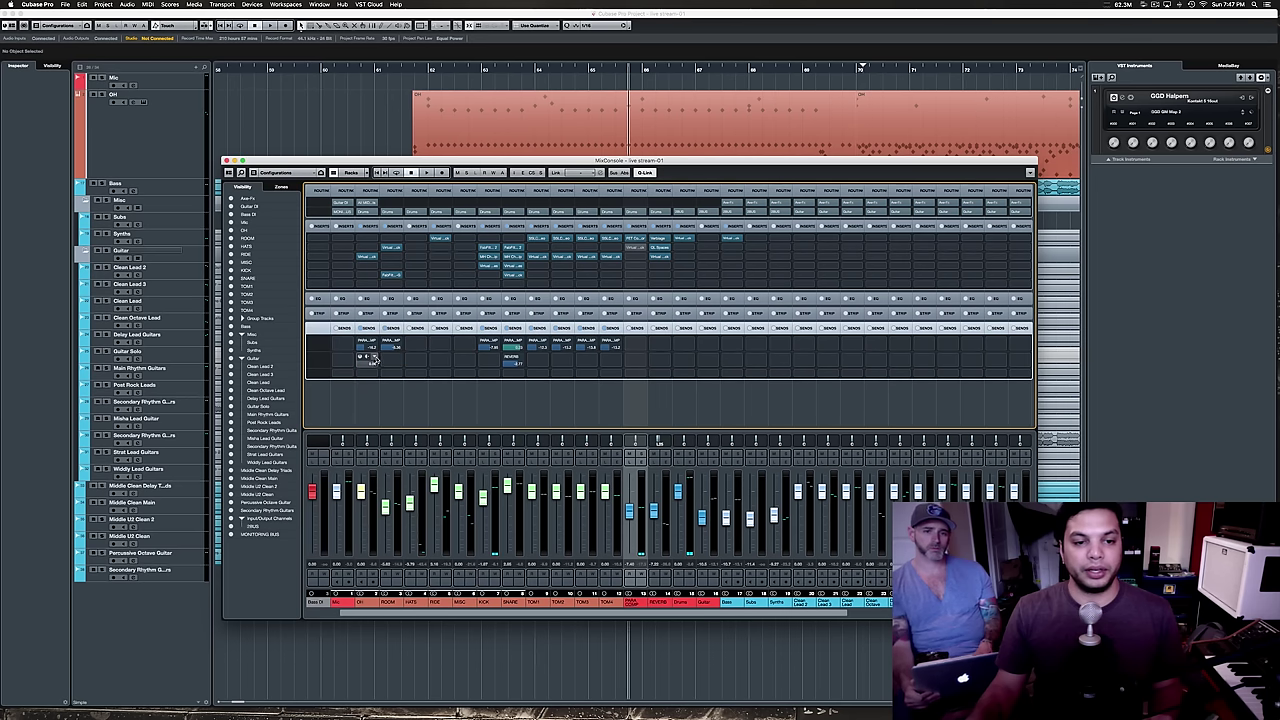
{"action": "left_click", "coordinate": [372, 360]}
{"action": "left_click", "coordinate": [392, 390]}
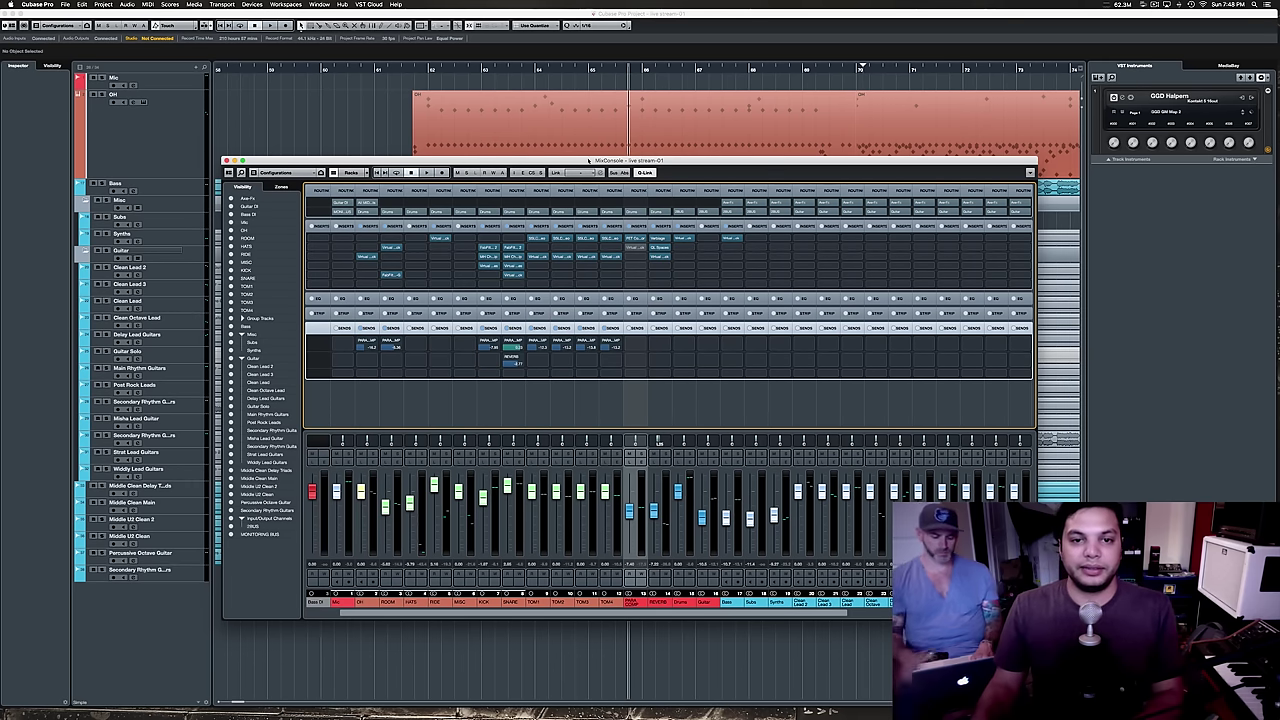
{"action": "left_click_drag", "start_coordinate": [586, 162], "coordinate": [596, 140]}
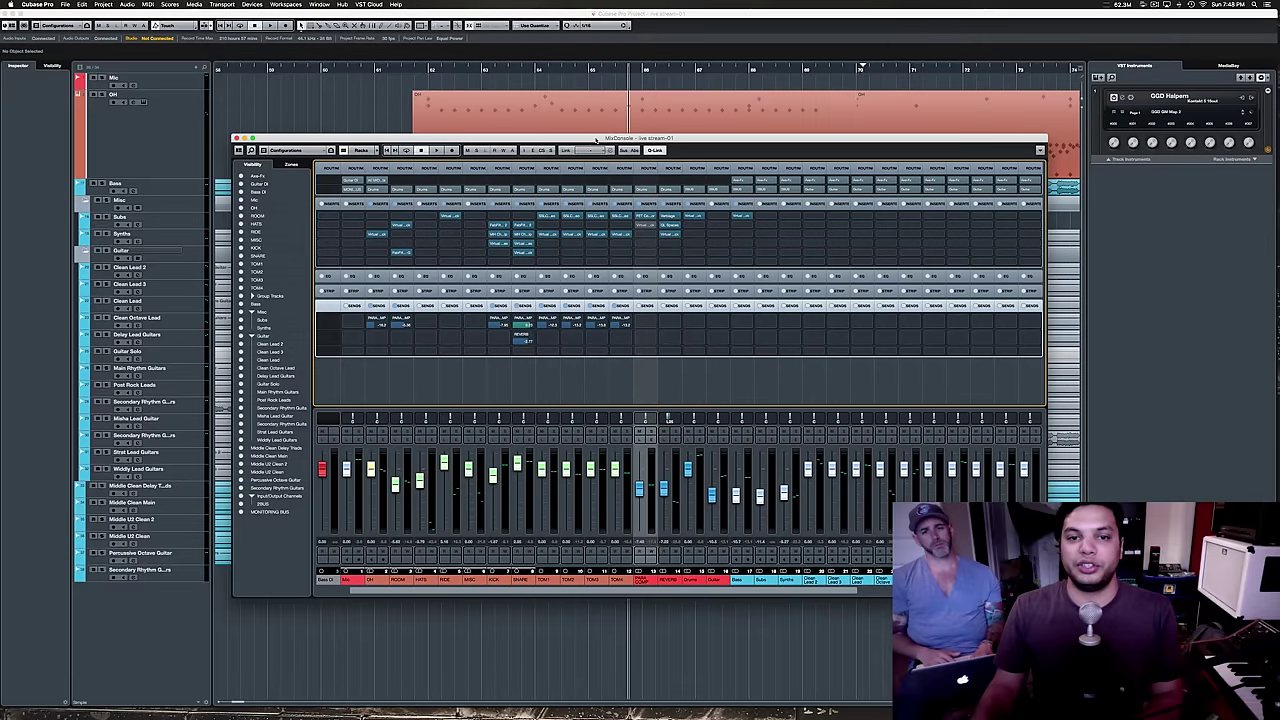